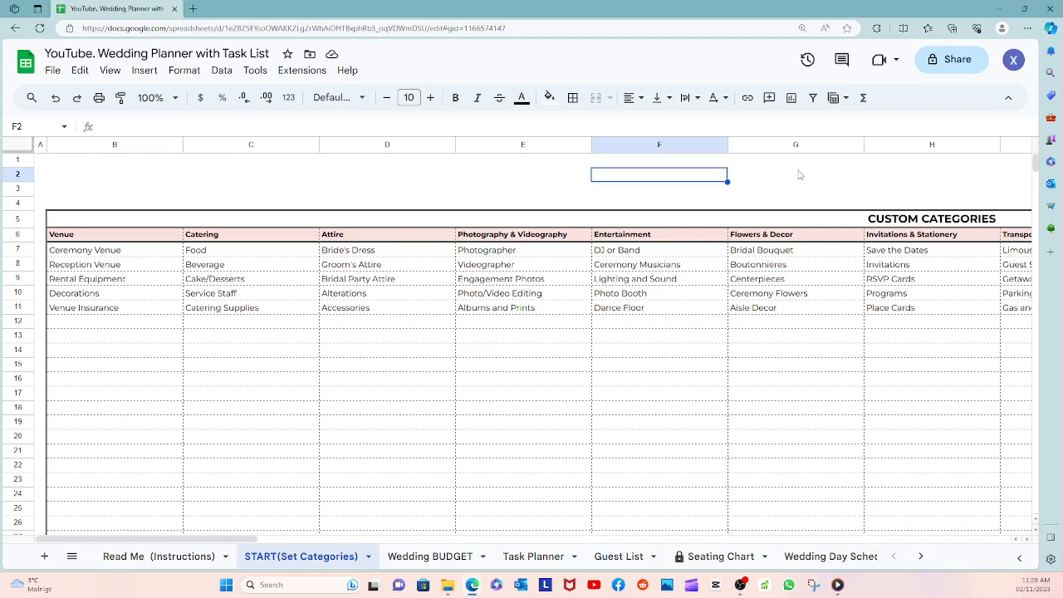
- Look through the Wedding BUDGET, Task Planner, Guest List, Seating Chart, Wedding Day Schedule, Honeymoon planner and CALENDAR sheets
key("Down")
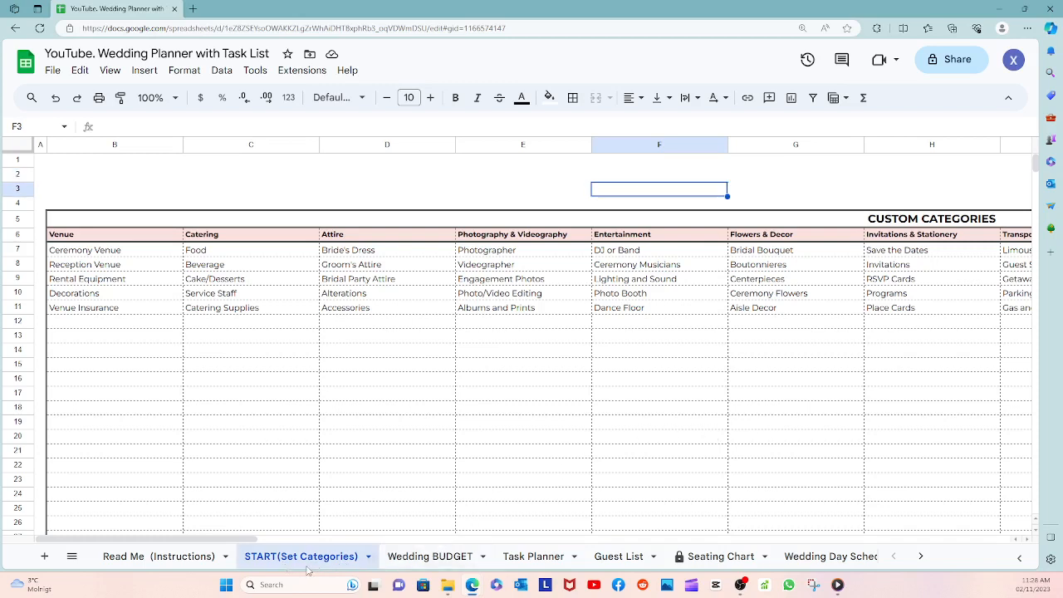
left_click(409, 569)
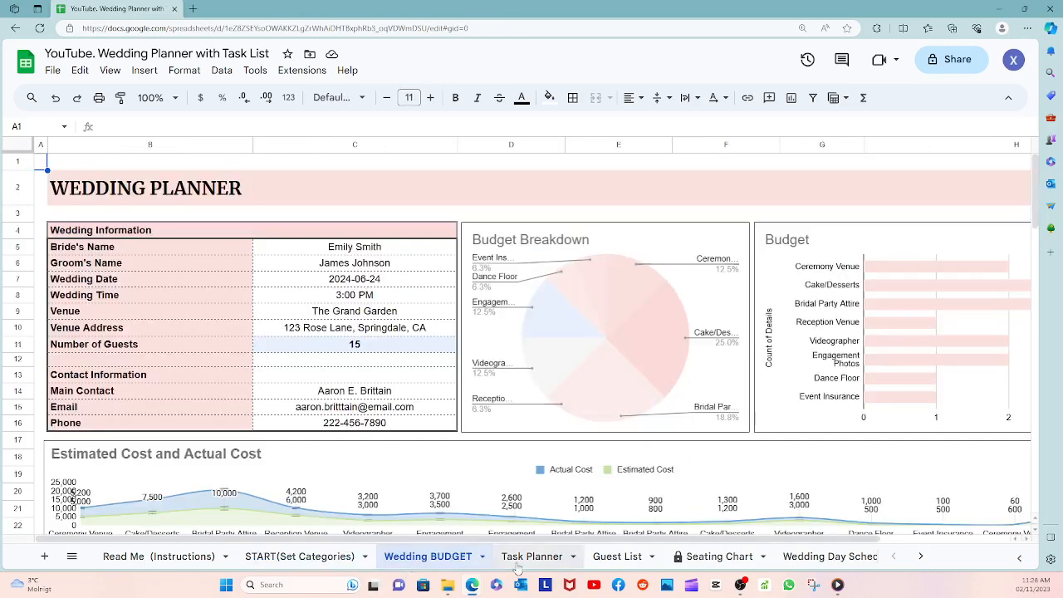
left_click(517, 567)
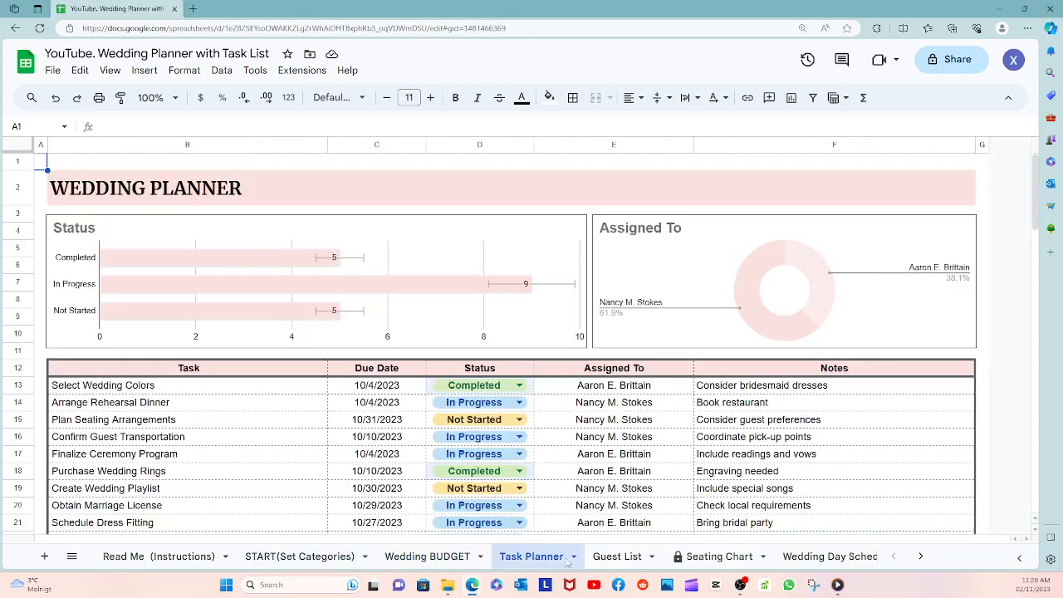
left_click(611, 561)
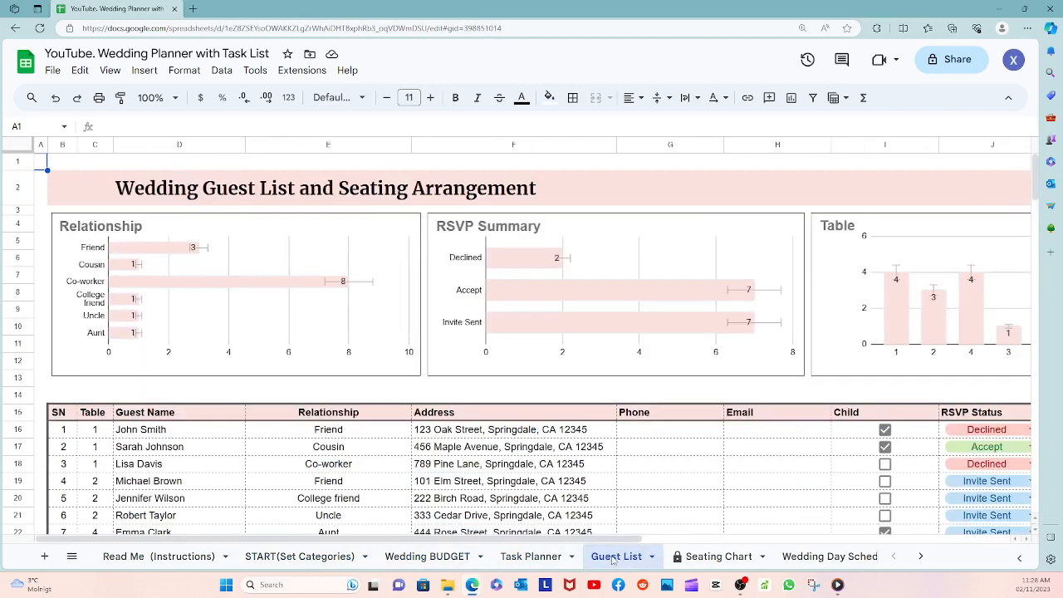
left_click(694, 561)
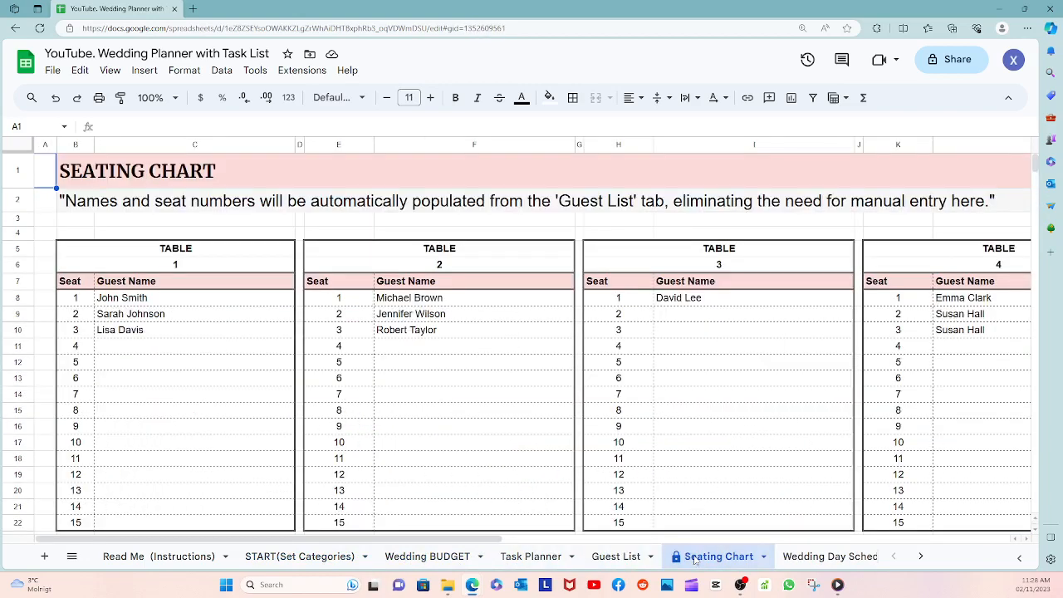
left_click(814, 558)
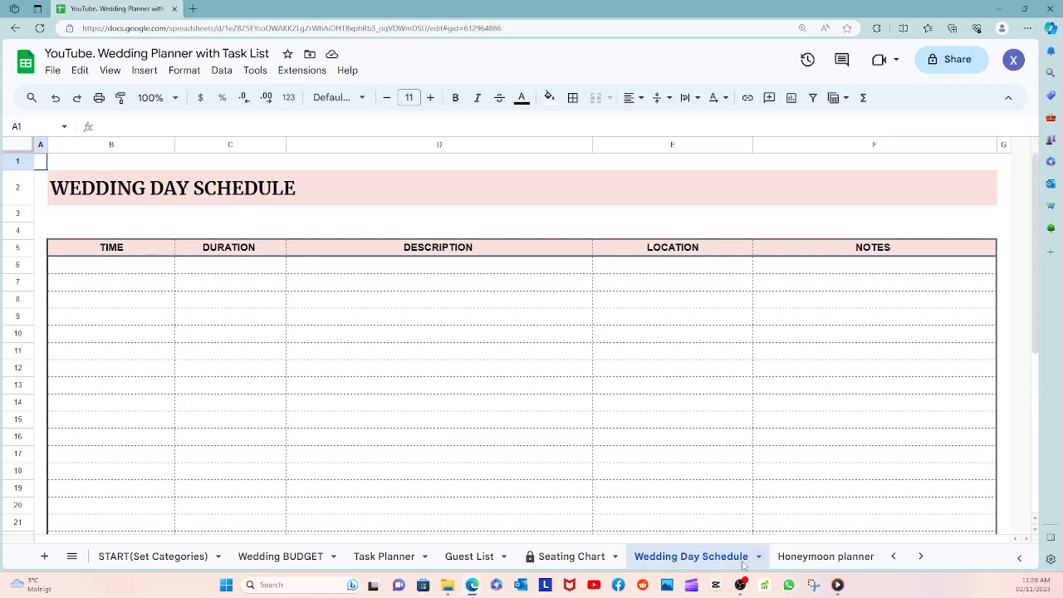
left_click(806, 559)
left_click(818, 568)
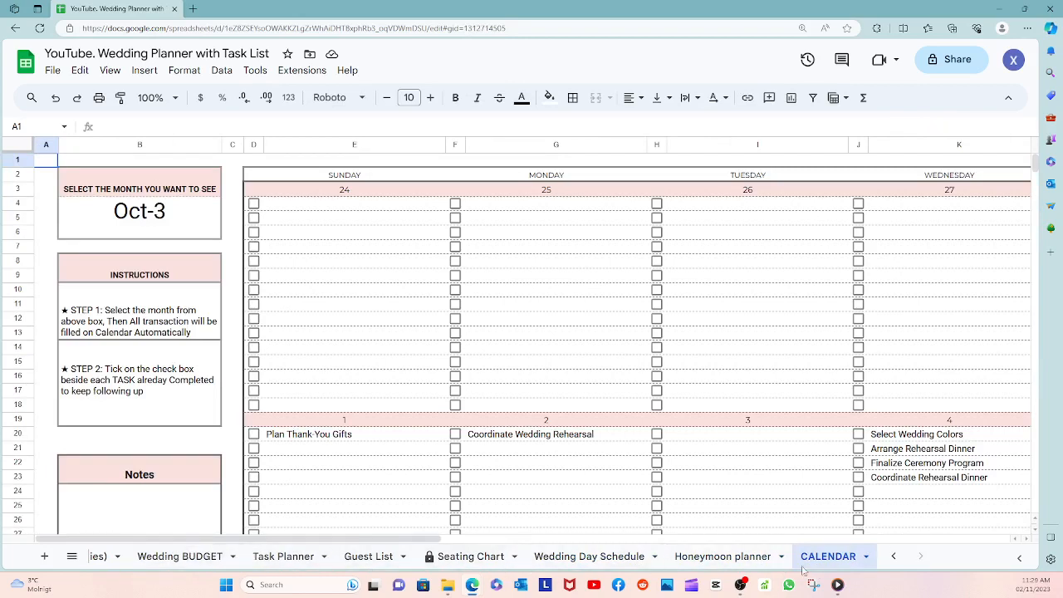
left_click(890, 562)
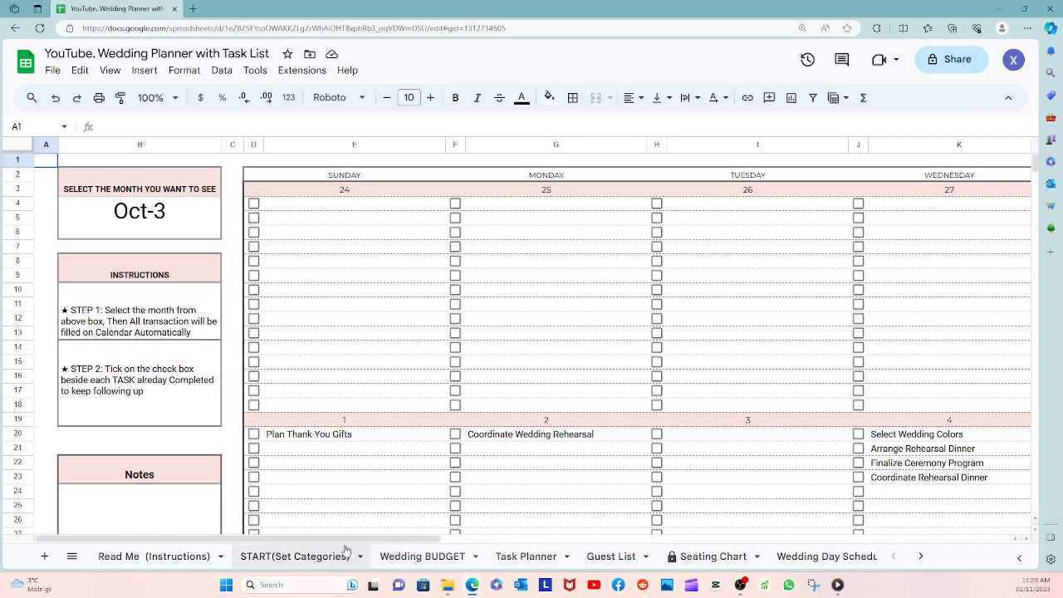
- On the START(Set Categories) sheet, add the entry "add extra" below Venue Insurance in the Venue column
left_click(296, 558)
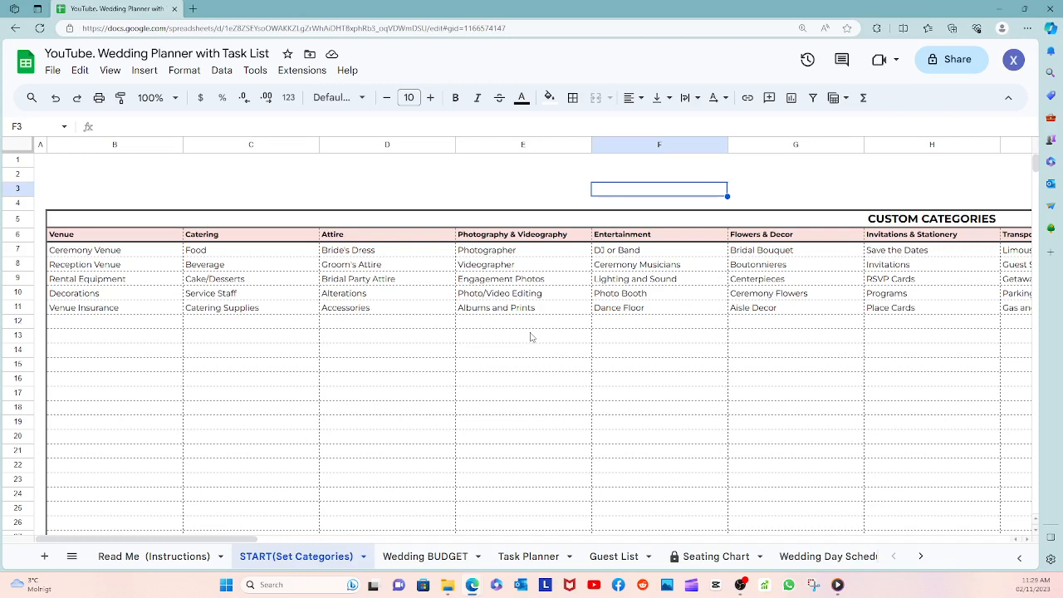
left_click(265, 368)
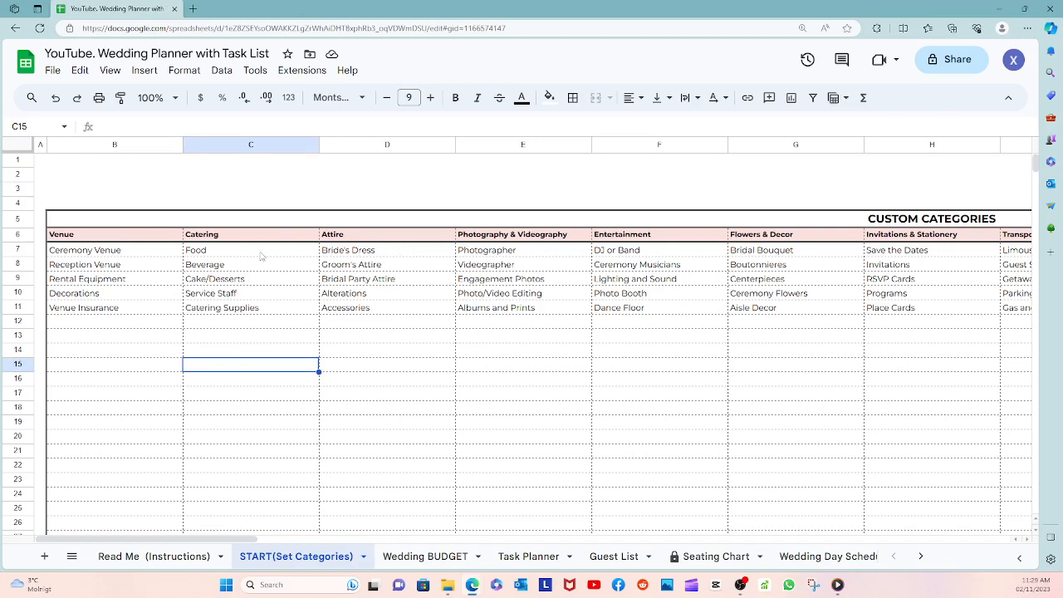
left_click(155, 324)
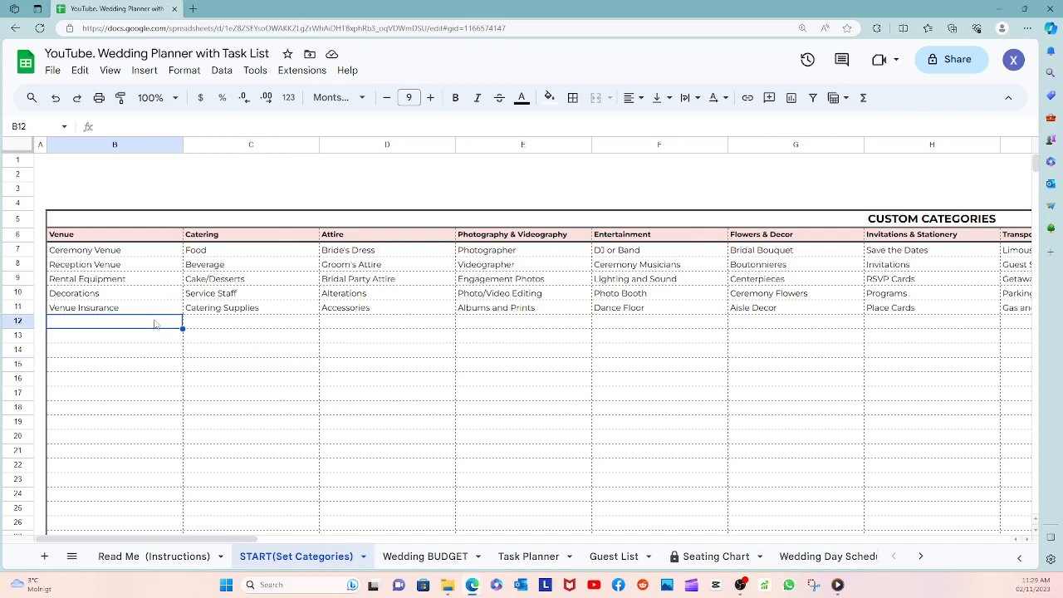
type("da")
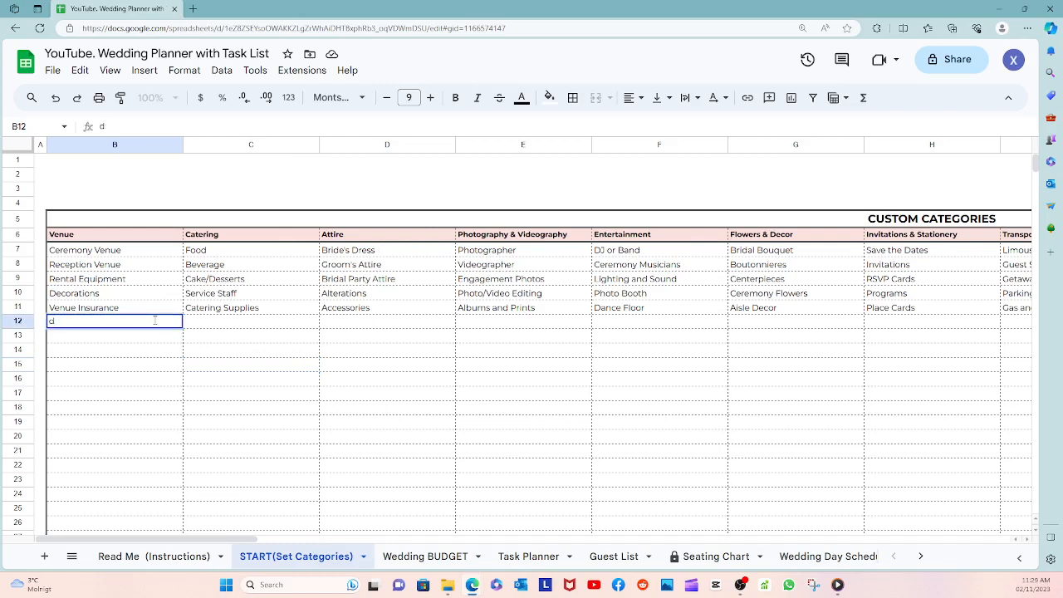
key("BackSpace")
type("add extra")
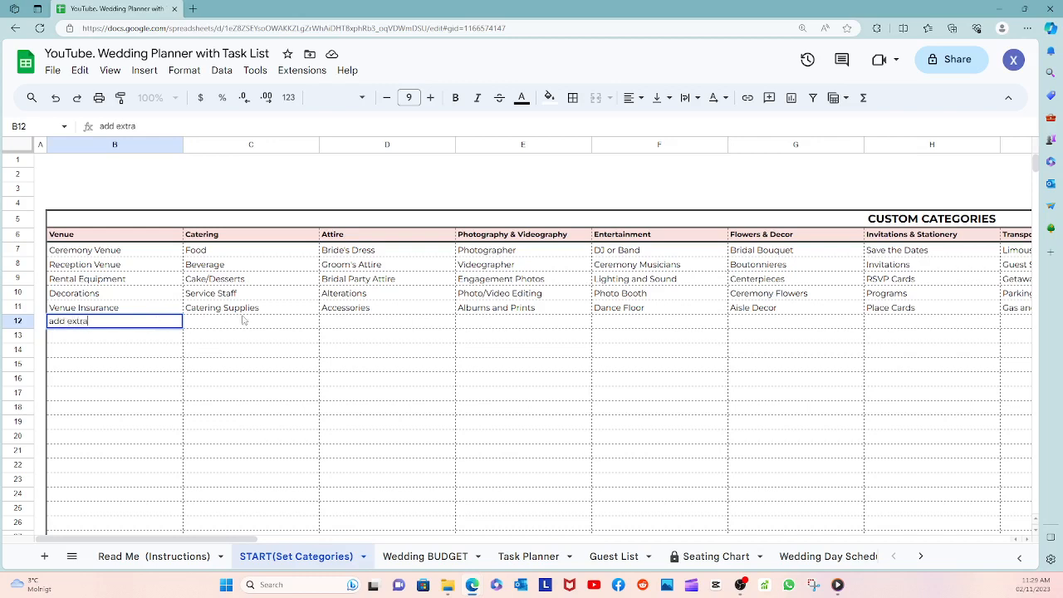
left_click(279, 323)
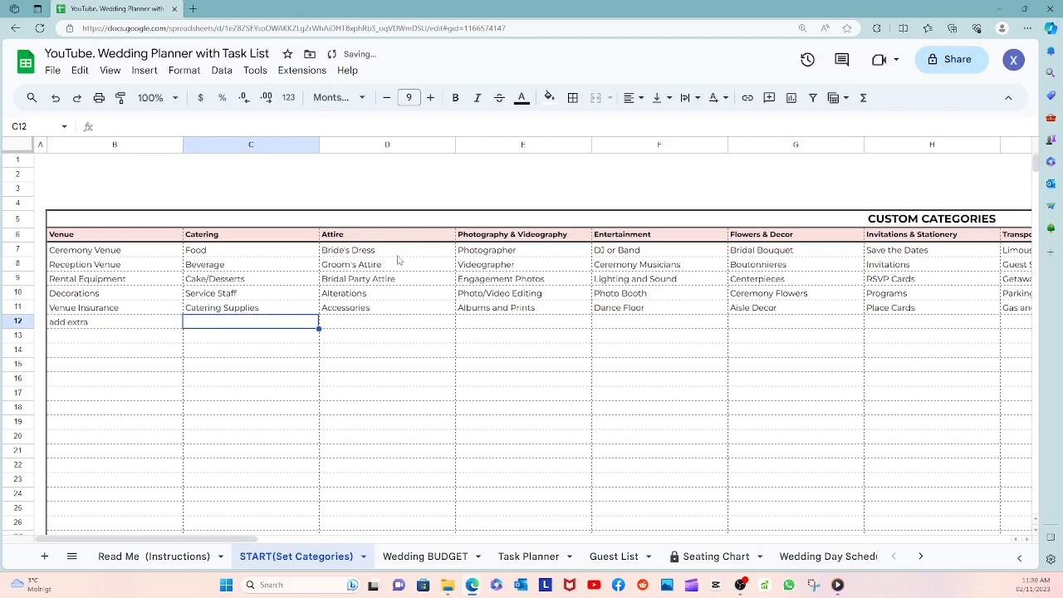
- Delete the Alterations and Accessories entries from the Attire column
left_click(434, 256)
left_click(421, 312)
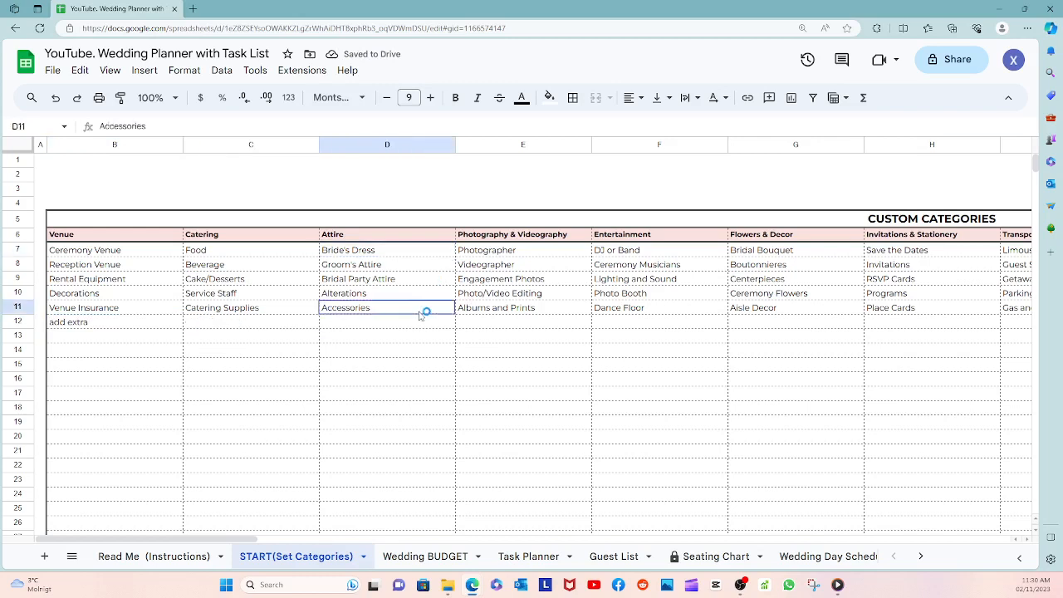
left_click_drag(421, 314, 421, 300)
key("Delete")
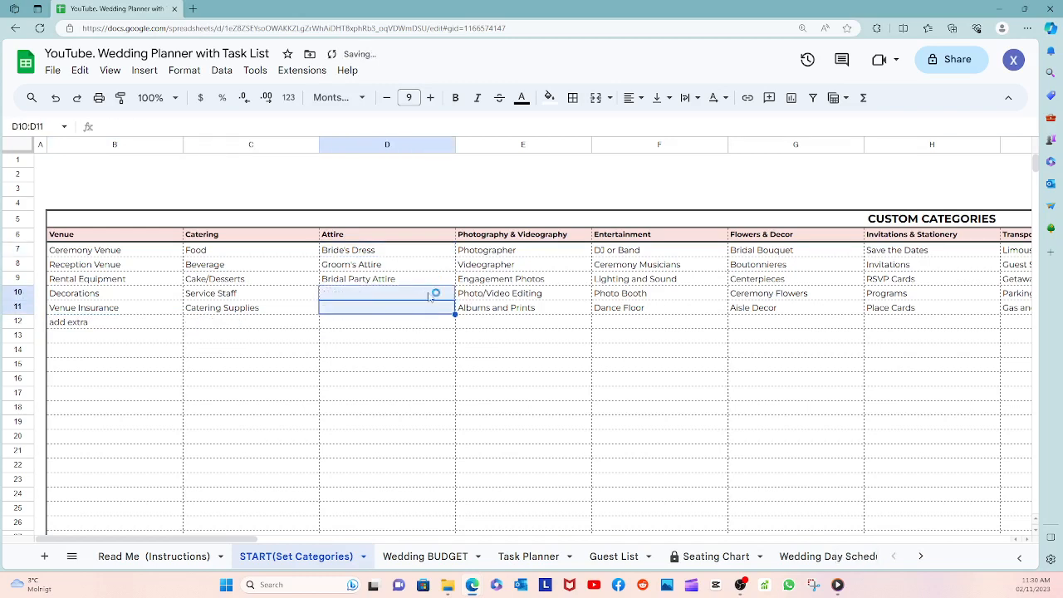
left_click(420, 336)
- Retype the ending of the "Bride's Dress" entry in the Attire column
double_click(397, 252)
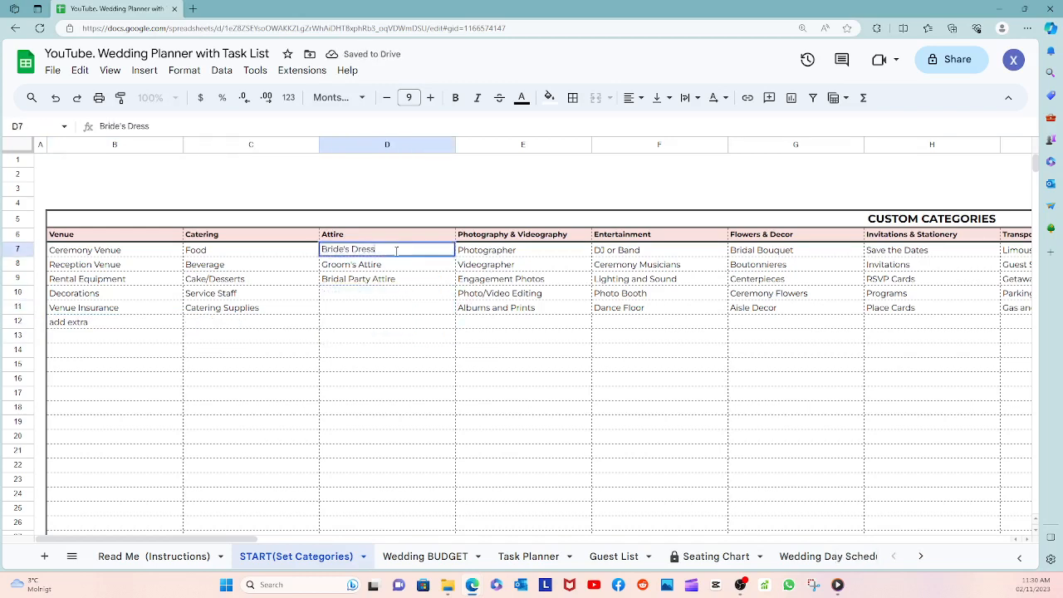
key("BackSpace")
type("ss")
left_click(396, 324)
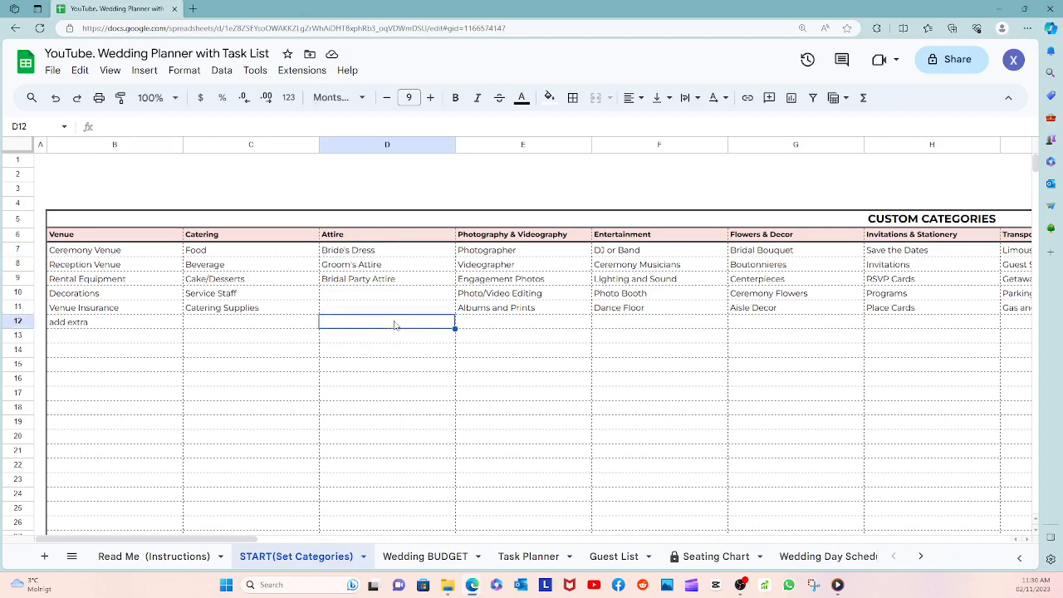
- In the first empty row of the Wedding BUDGET table, set Category to Photography & Videography and Details to Albums and Prints
left_click(412, 558)
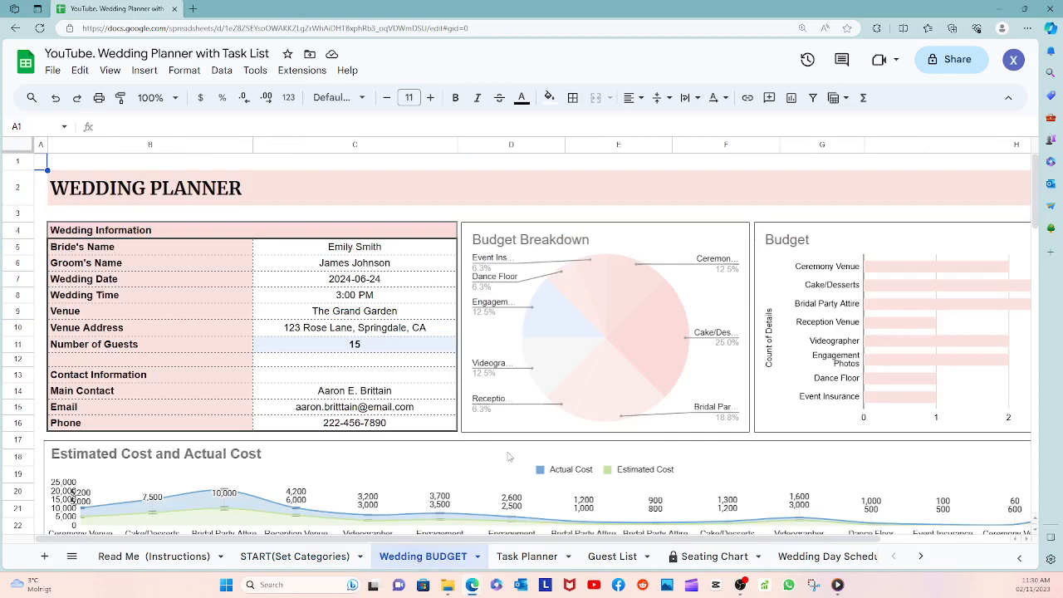
scroll(490, 374, "down", 2)
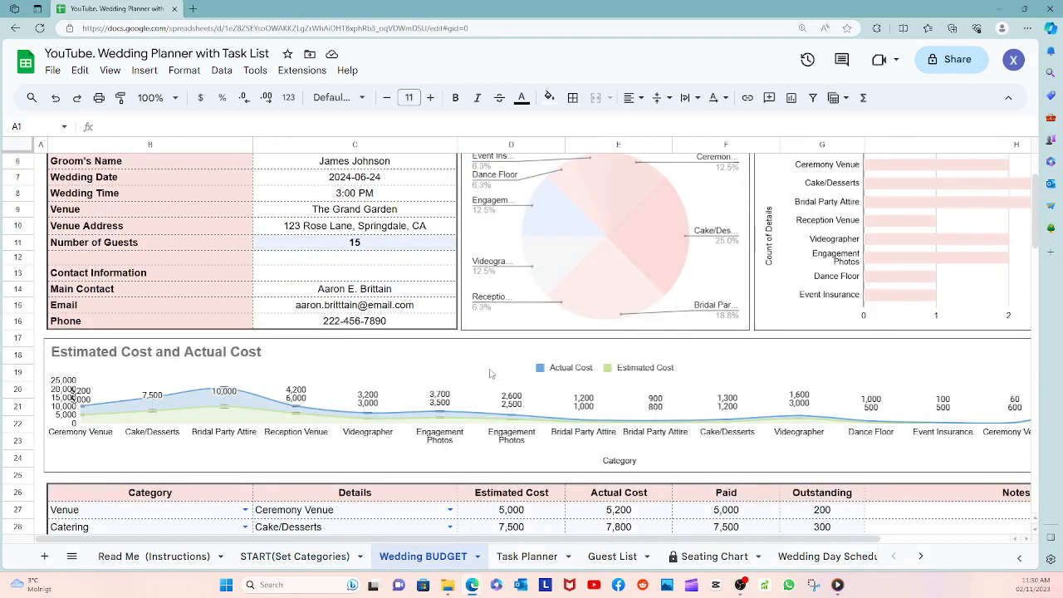
scroll(490, 374, "down", 3)
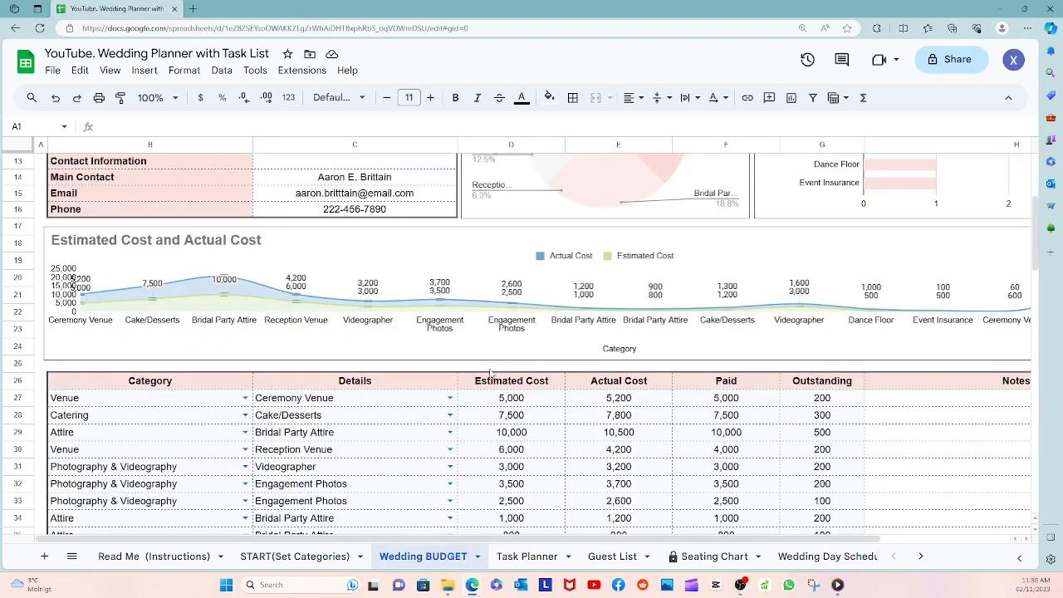
scroll(490, 373, "down", 1)
scroll(490, 374, "down", 5)
left_click(490, 373)
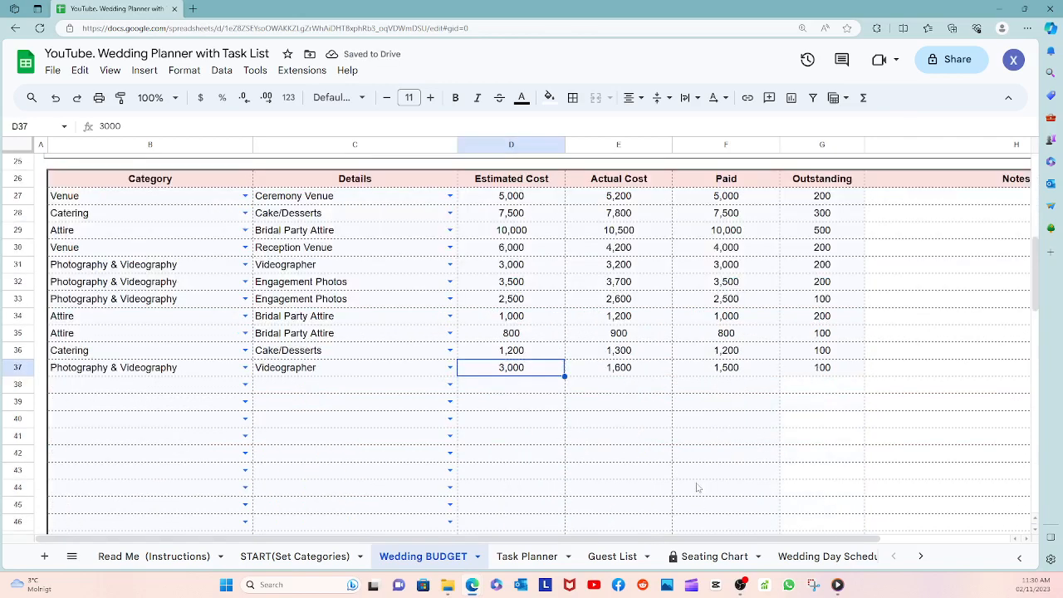
left_click(245, 384)
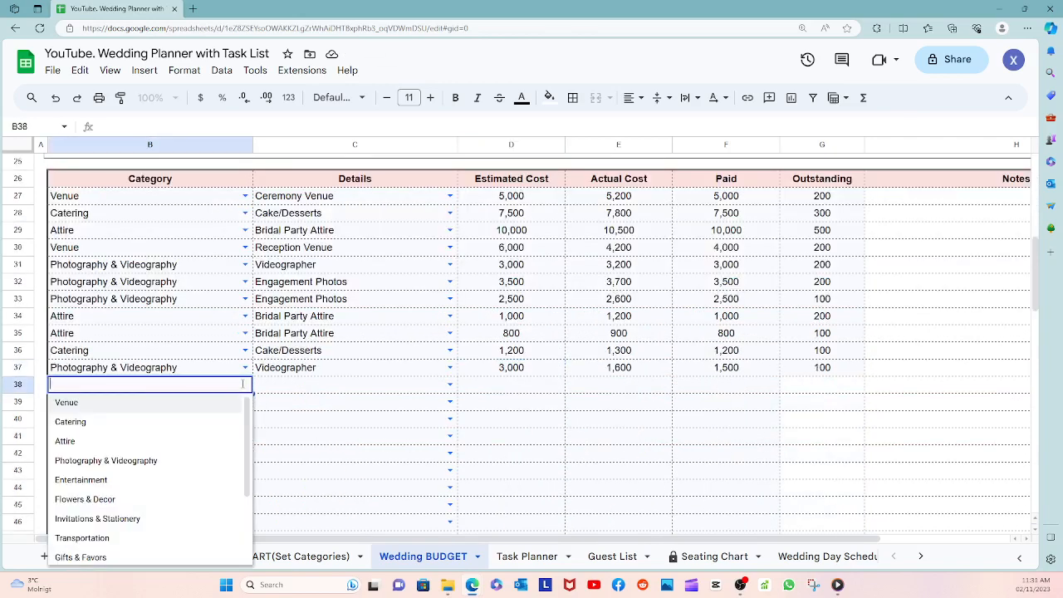
left_click(150, 460)
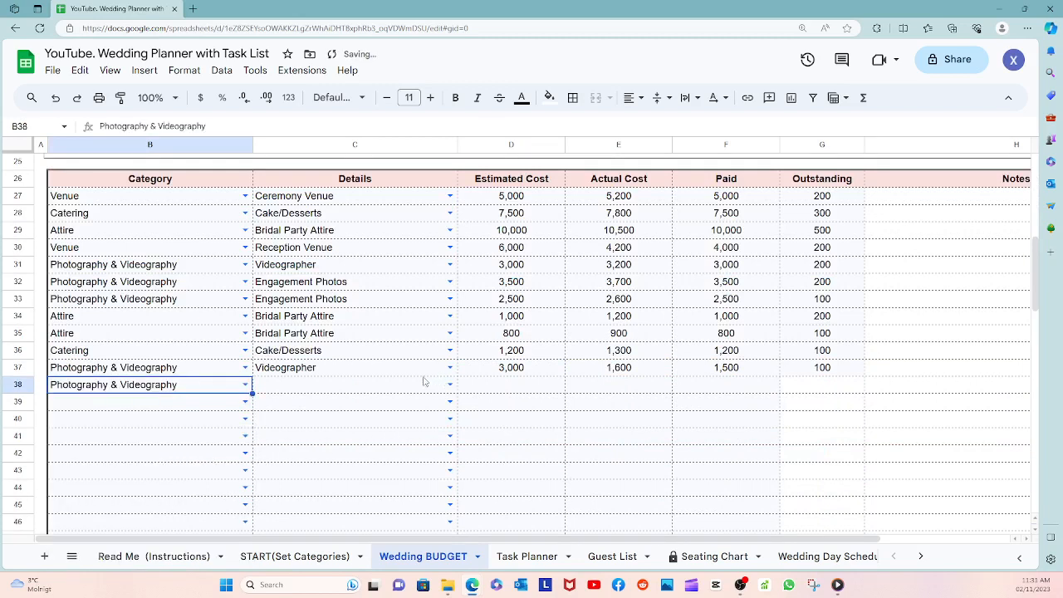
left_click(450, 385)
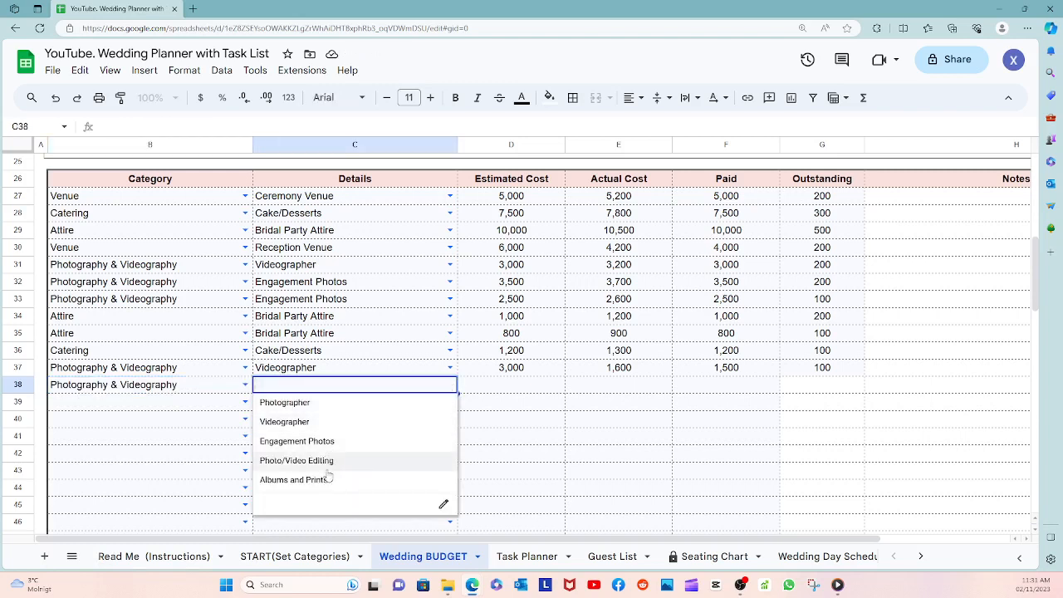
left_click(324, 482)
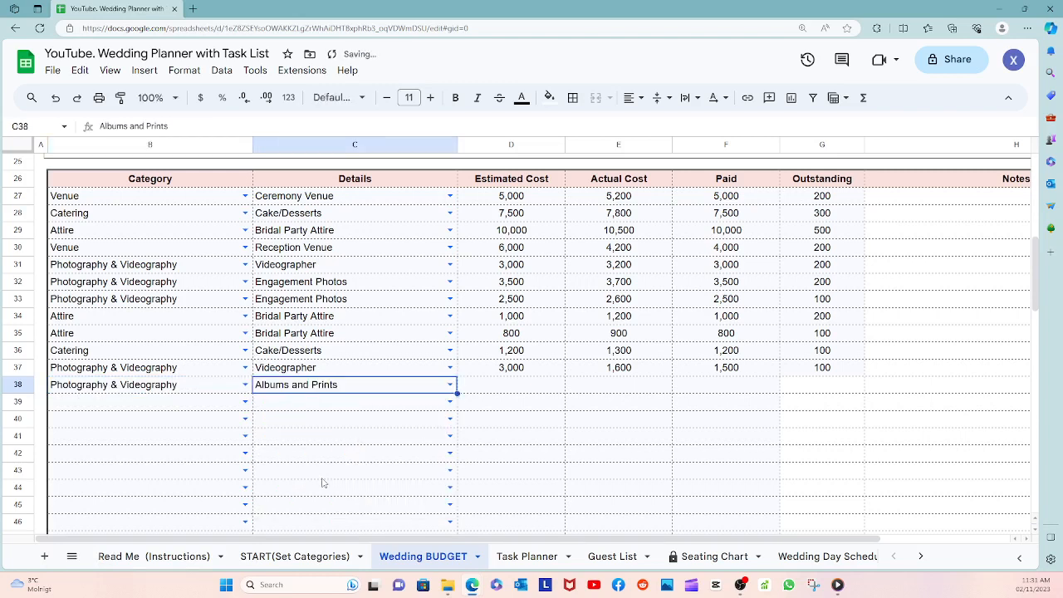
- For the Albums and Prints row, enter an estimated cost of 500, an actual cost of 300 and a paid amount of 150
left_click(506, 387)
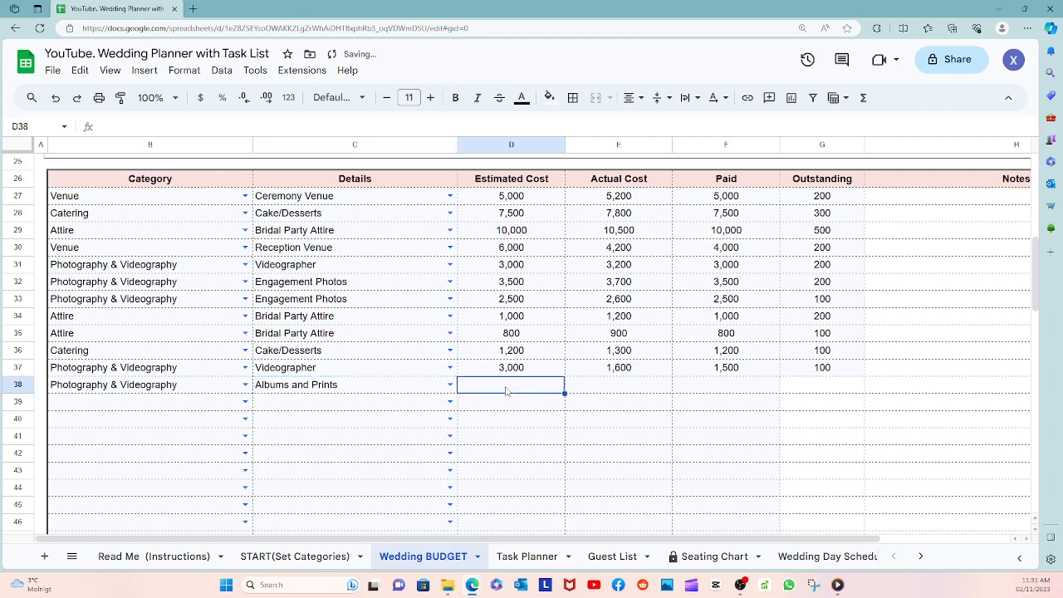
type("500")
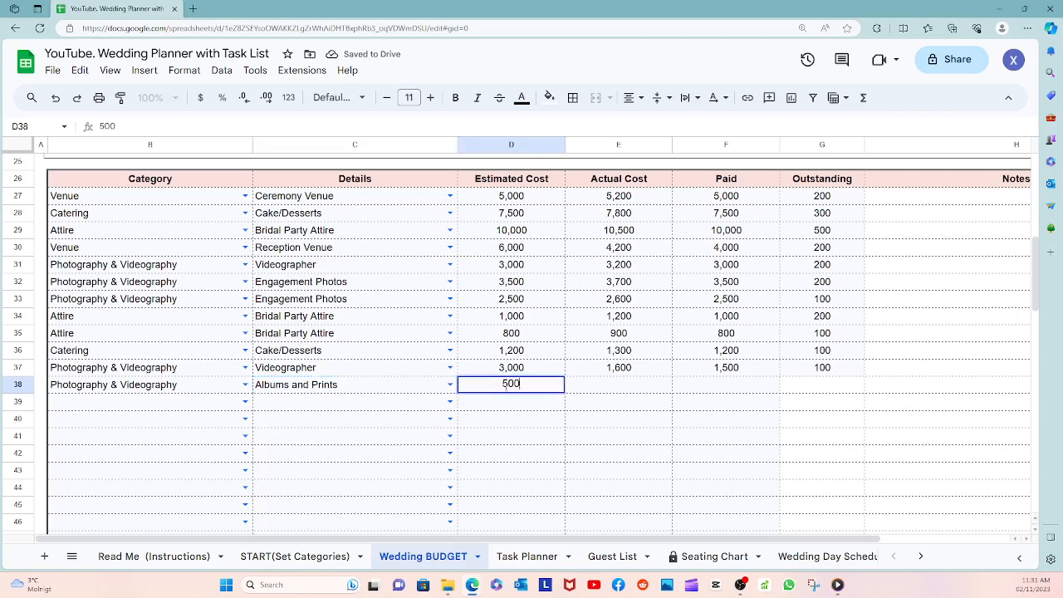
left_click(602, 393)
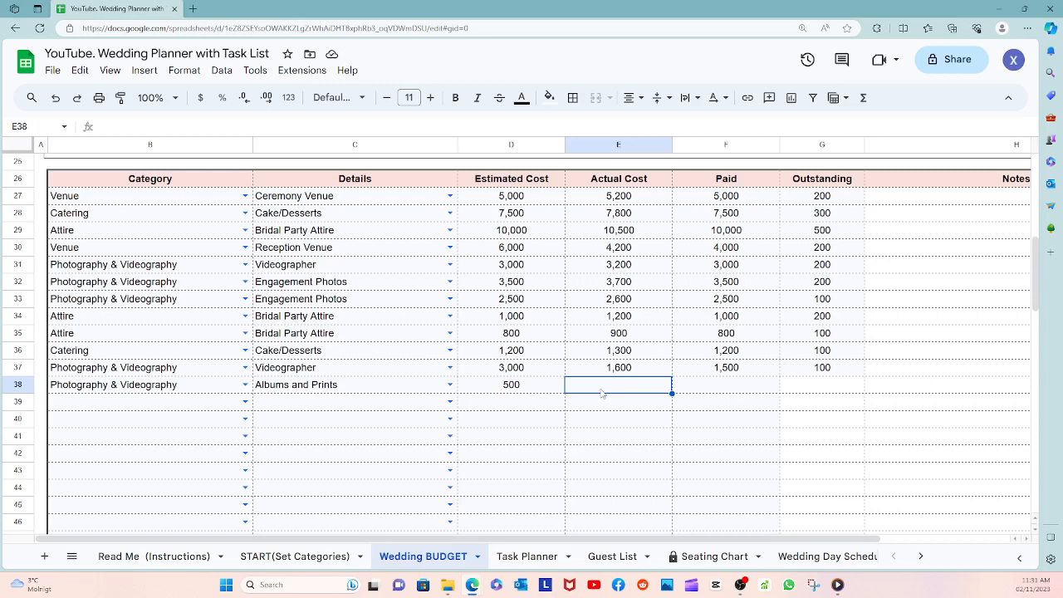
type("300")
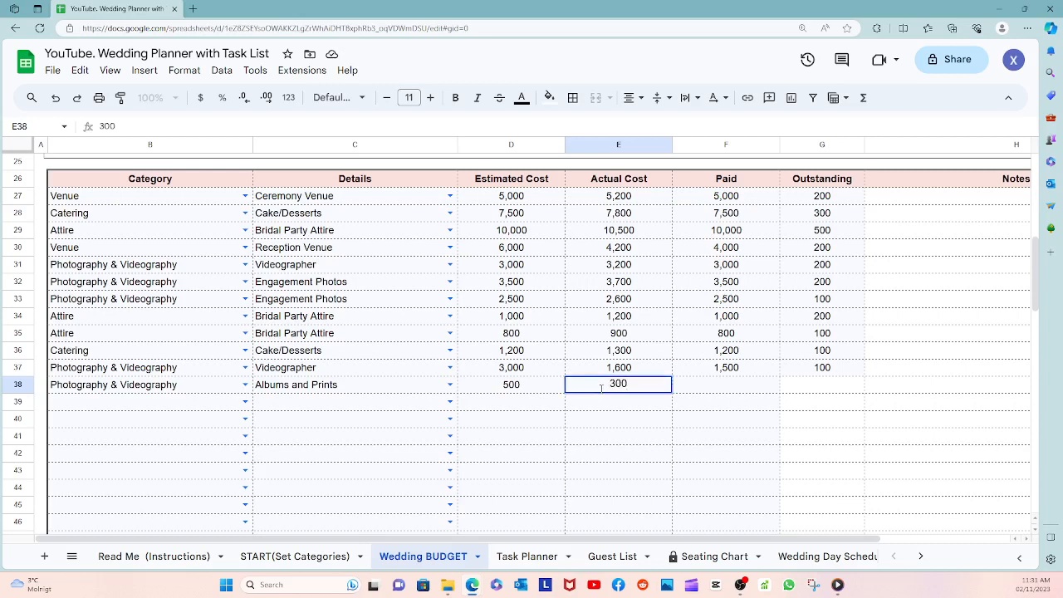
left_click(697, 424)
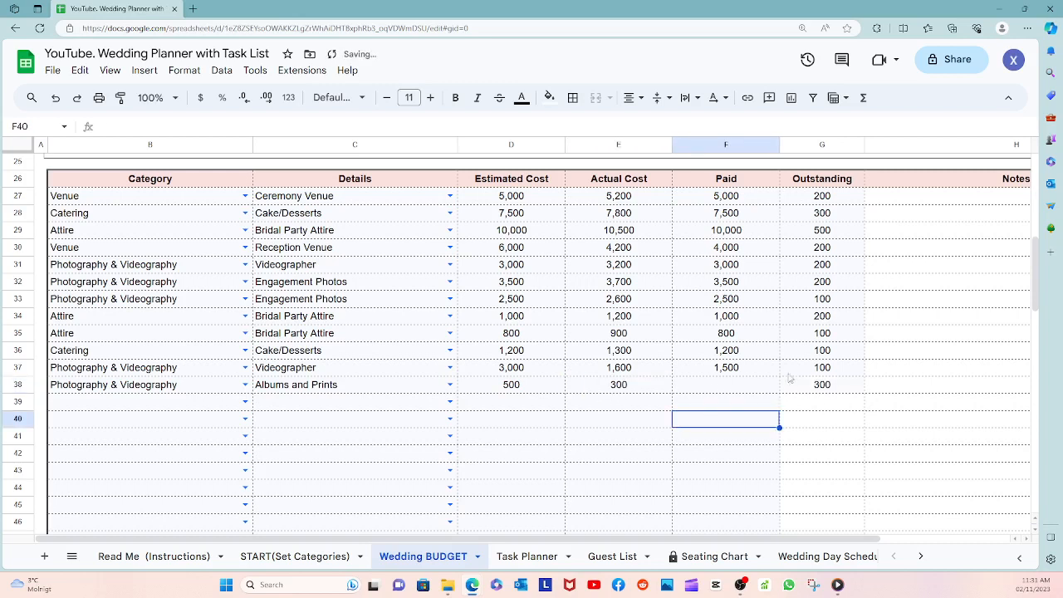
left_click(720, 386)
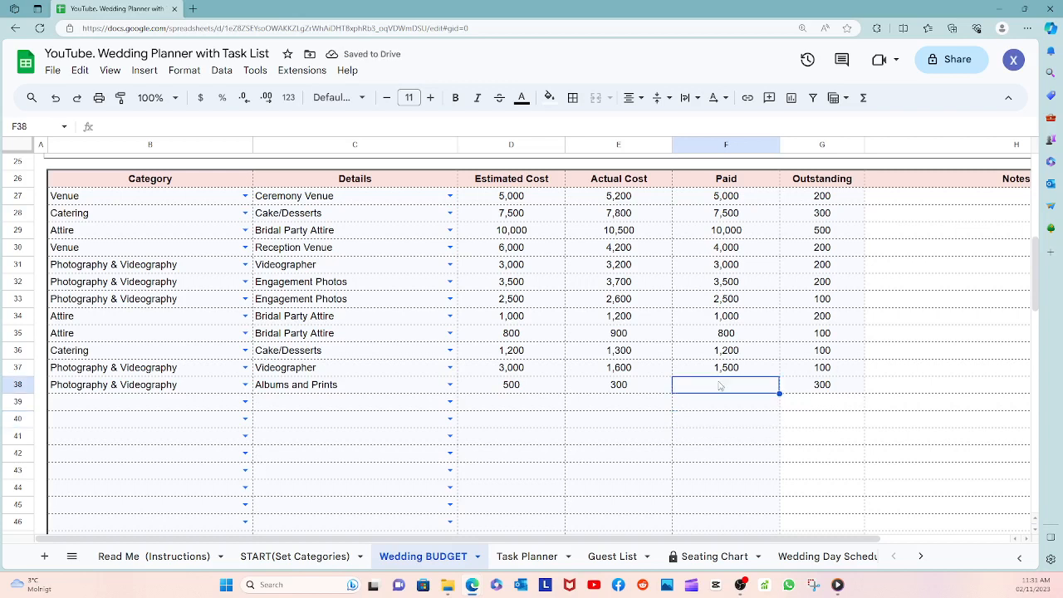
type("150")
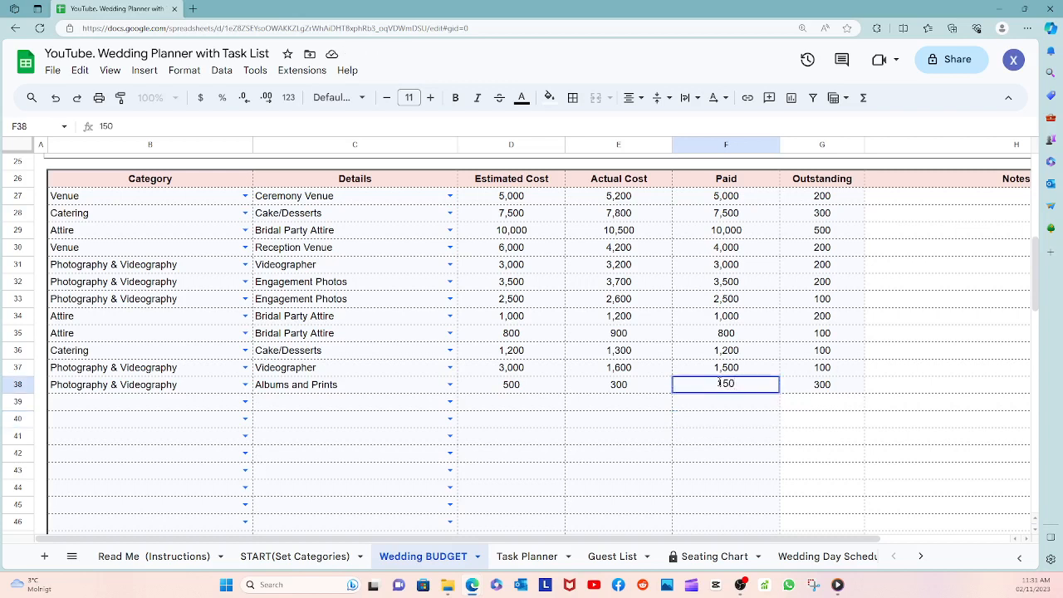
left_click(721, 408)
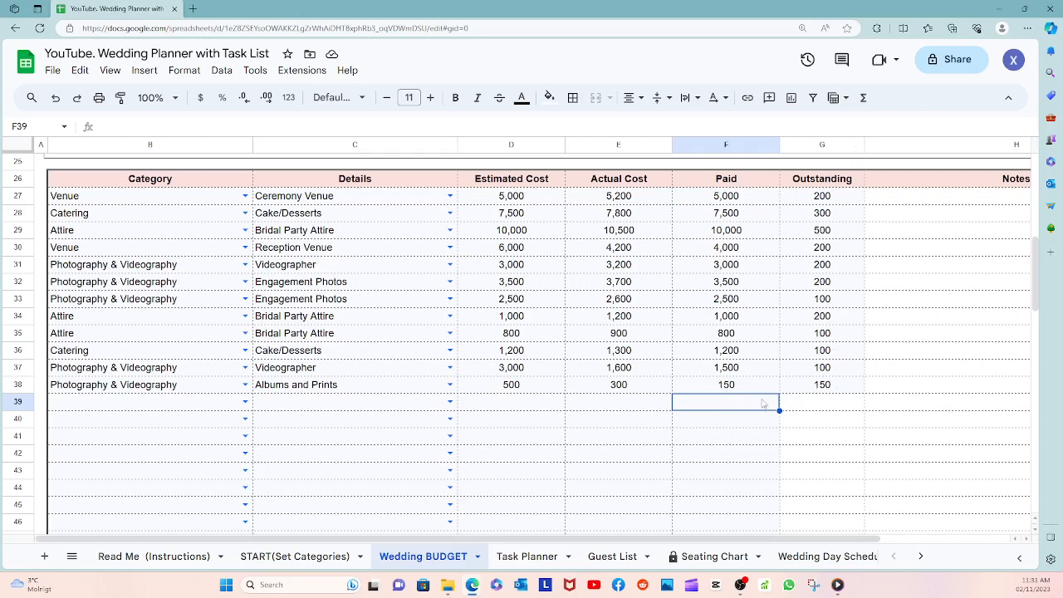
scroll(764, 404, "up", 2)
scroll(764, 403, "up", 3)
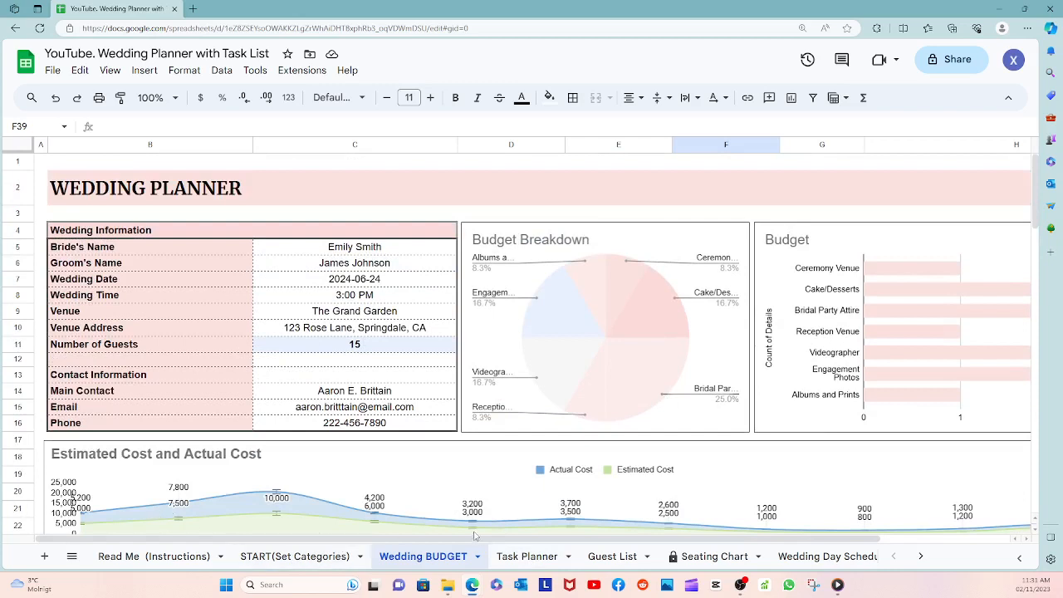
- Look over the charts and the cost table on the Wedding BUDGET sheet, including the rightmost columns
left_click_drag(485, 539, 605, 541)
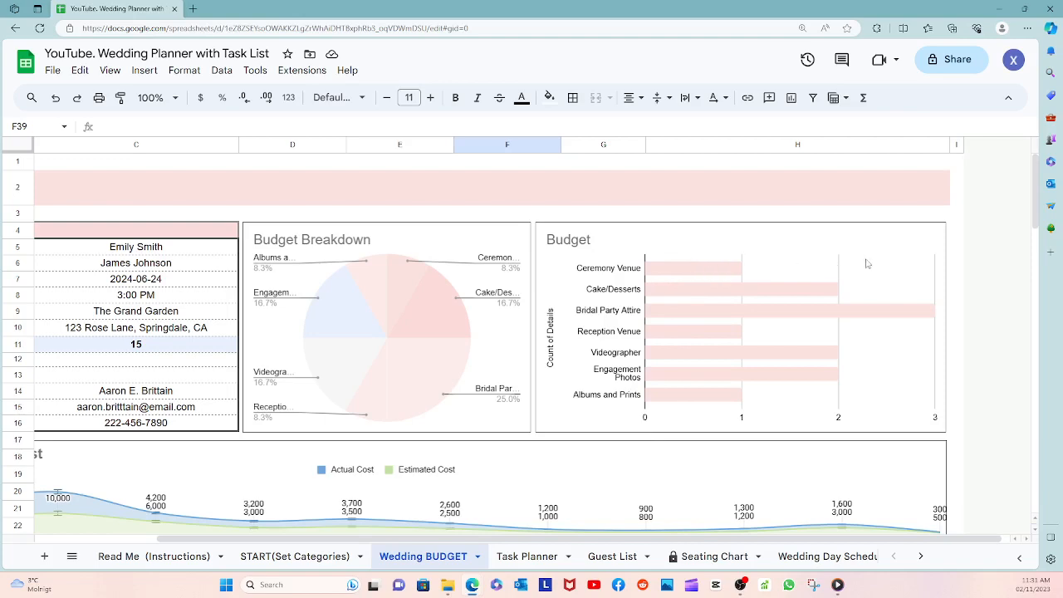
scroll(1033, 220, "down", 3)
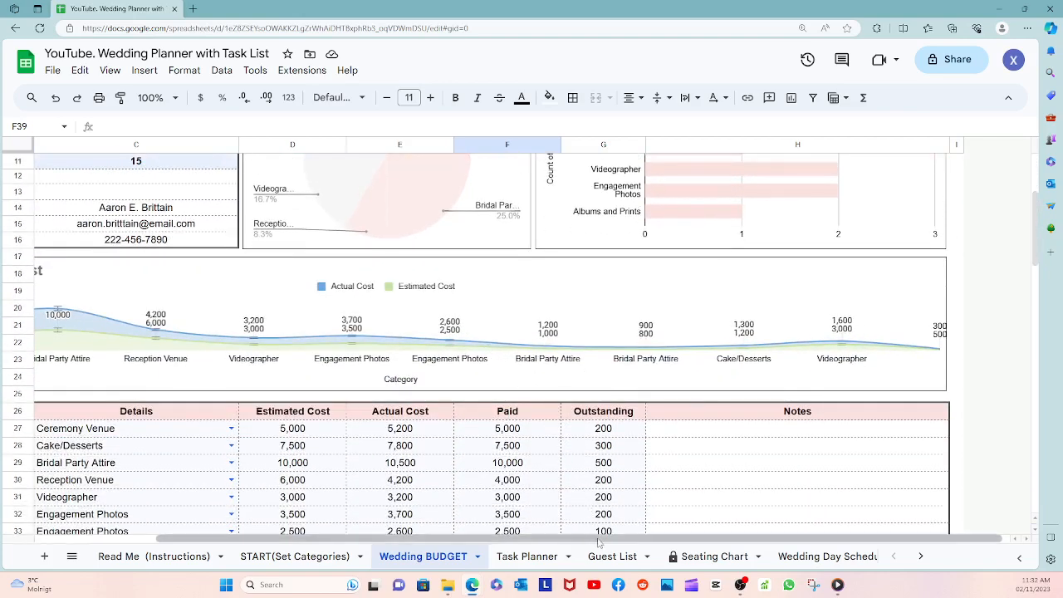
left_click_drag(598, 538, 477, 538)
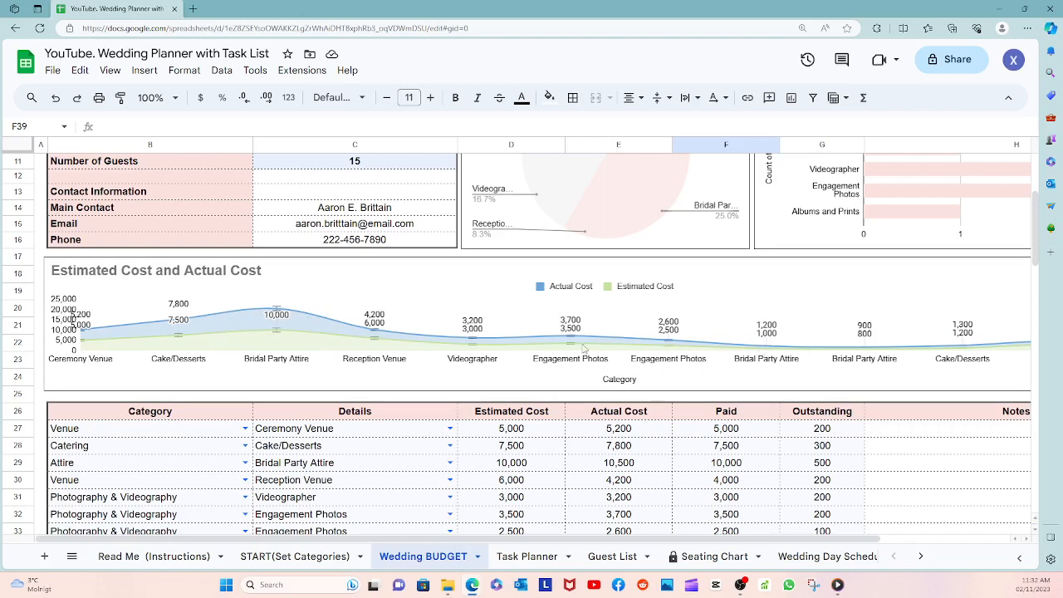
- On the Task Planner sheet, paste the copied list of tasks into the Task column, starting at the first empty row
left_click(528, 557)
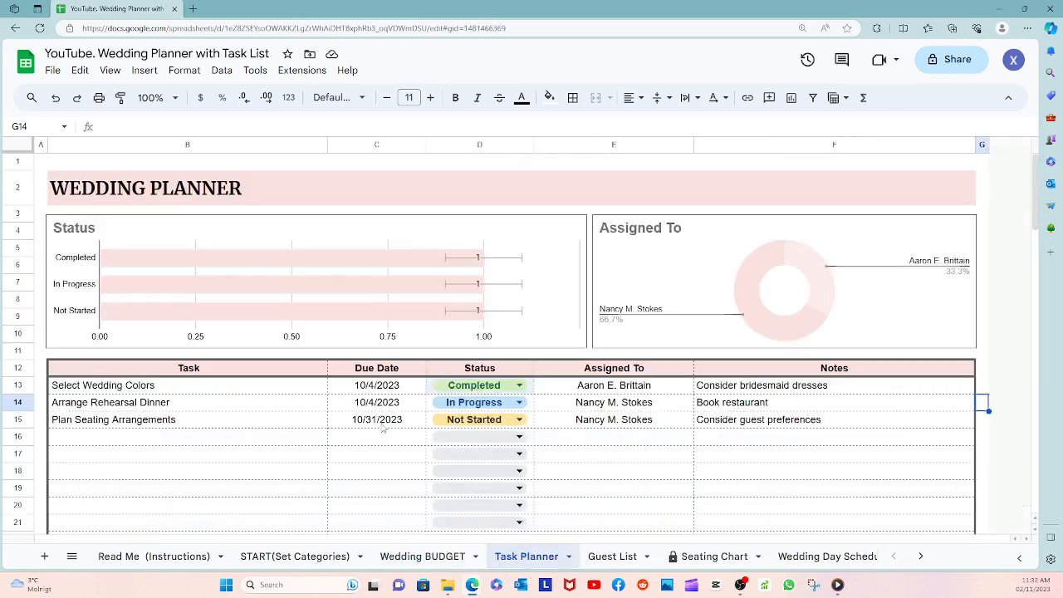
left_click(177, 439)
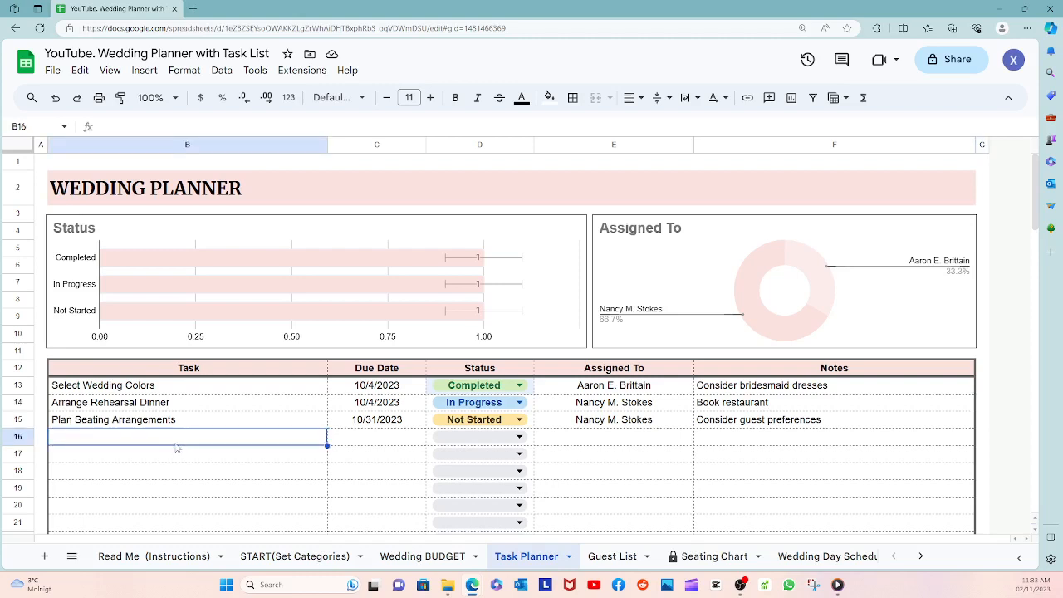
left_click(163, 458)
left_click(171, 442)
key("ctrl+v")
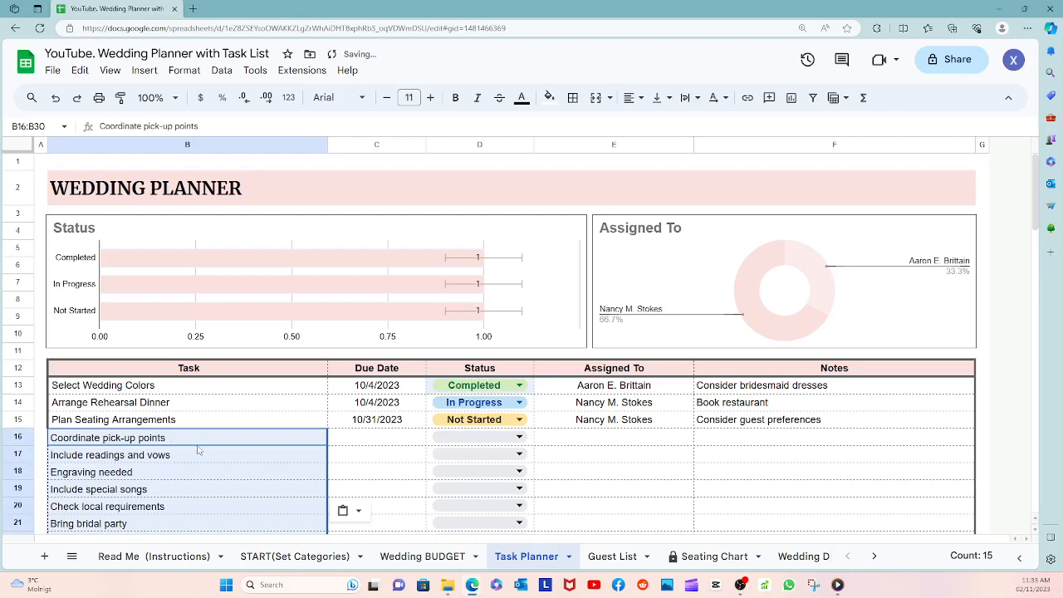
scroll(186, 437, "down", 1)
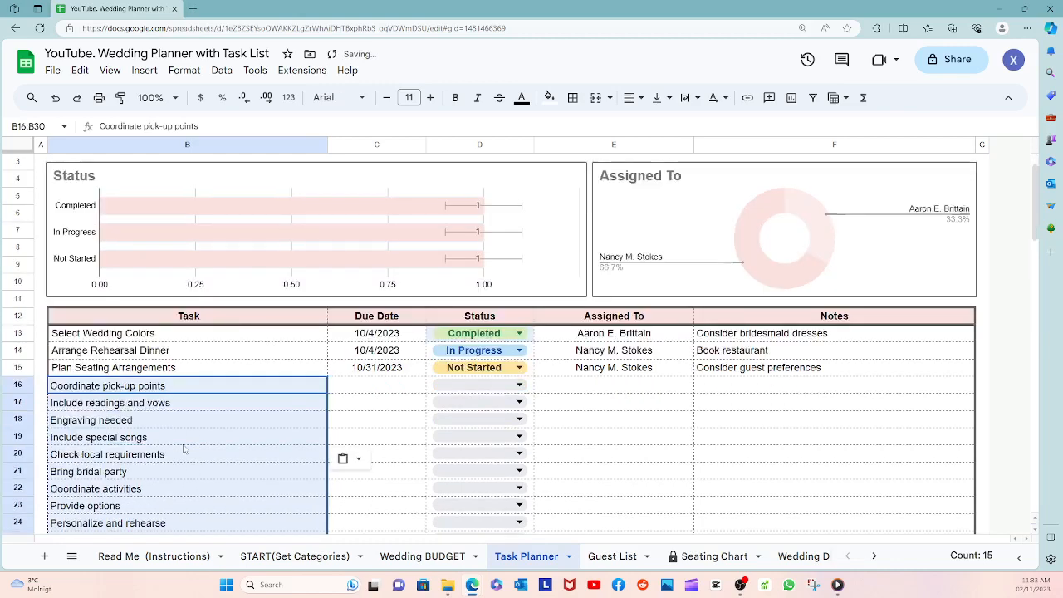
- Set the due dates to 11/6/2023 for "Coordinate pick-up points" and 11/14/2023 for "Include readings and vows"
left_click(362, 387)
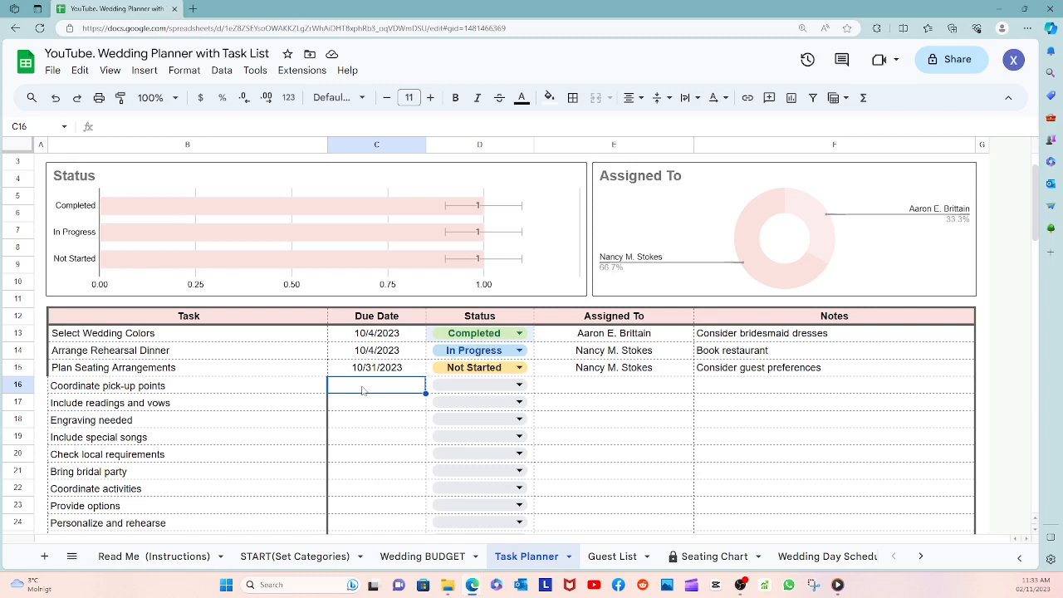
double_click(362, 388)
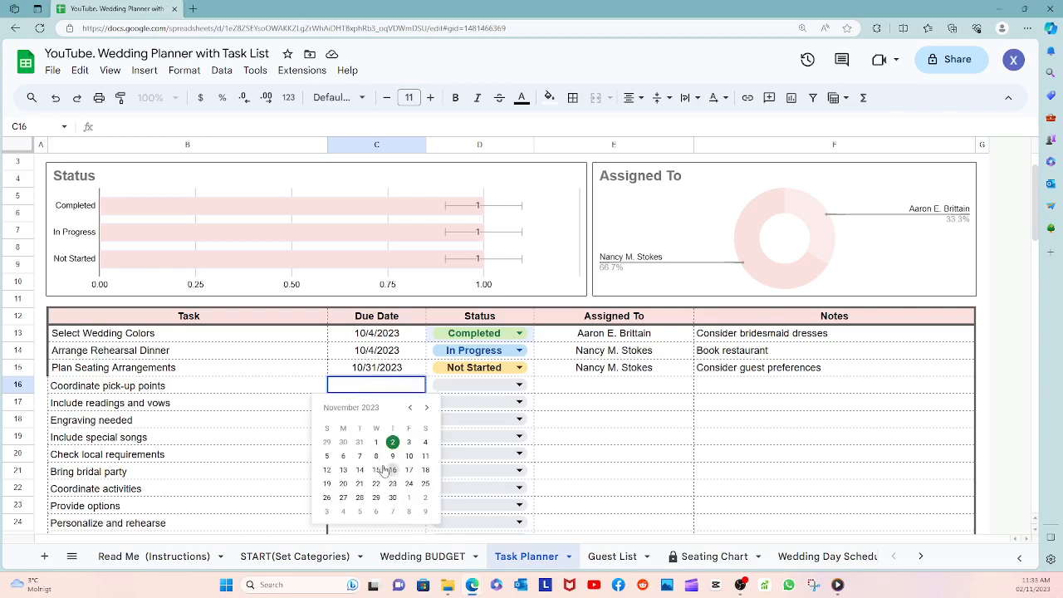
left_click(343, 456)
double_click(384, 407)
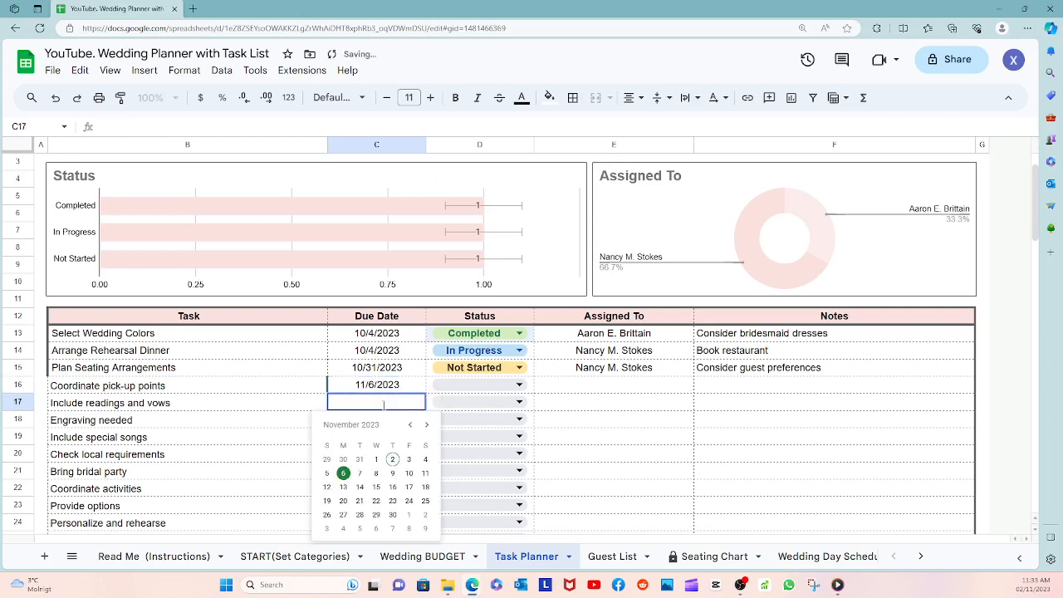
left_click(363, 492)
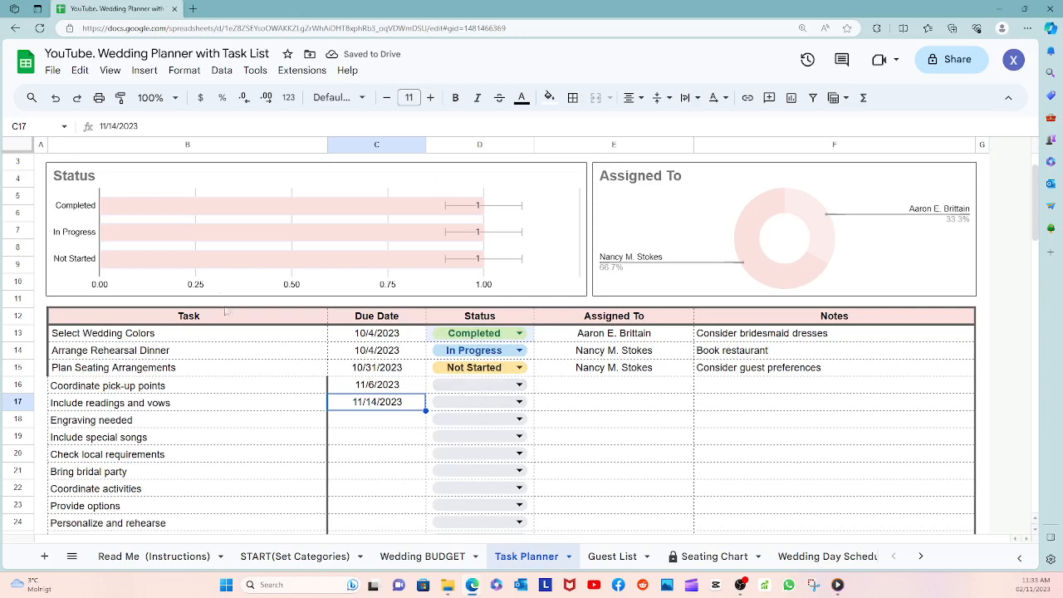
- Copy the assignee of "Plan Seating Arrangements" into the Assigned To cells of the two tasks directly below it
left_click(628, 387)
left_click(656, 374)
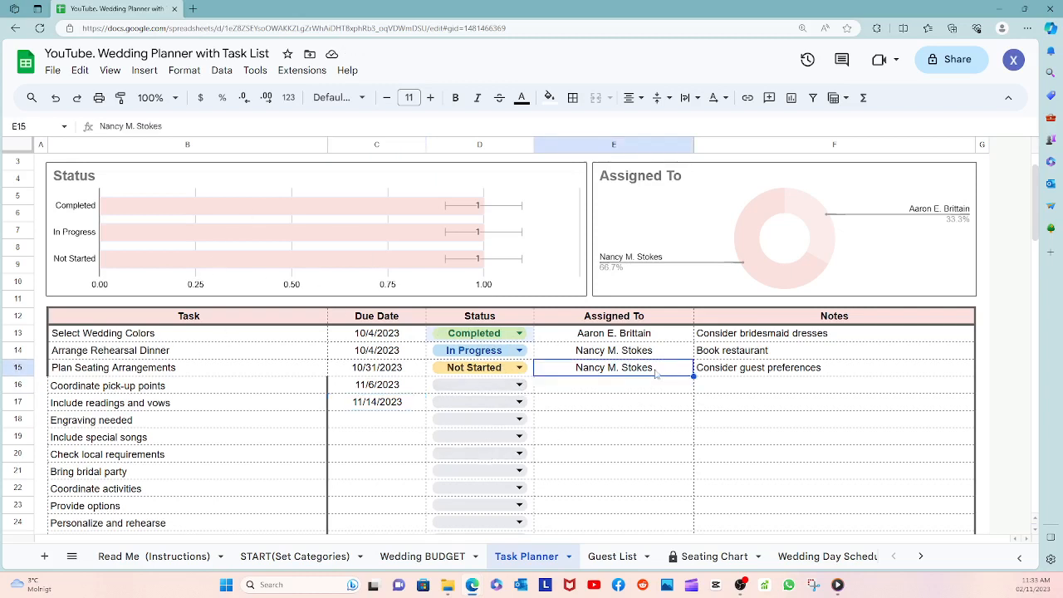
key("ctrl+c")
left_click_drag(638, 387, 639, 403)
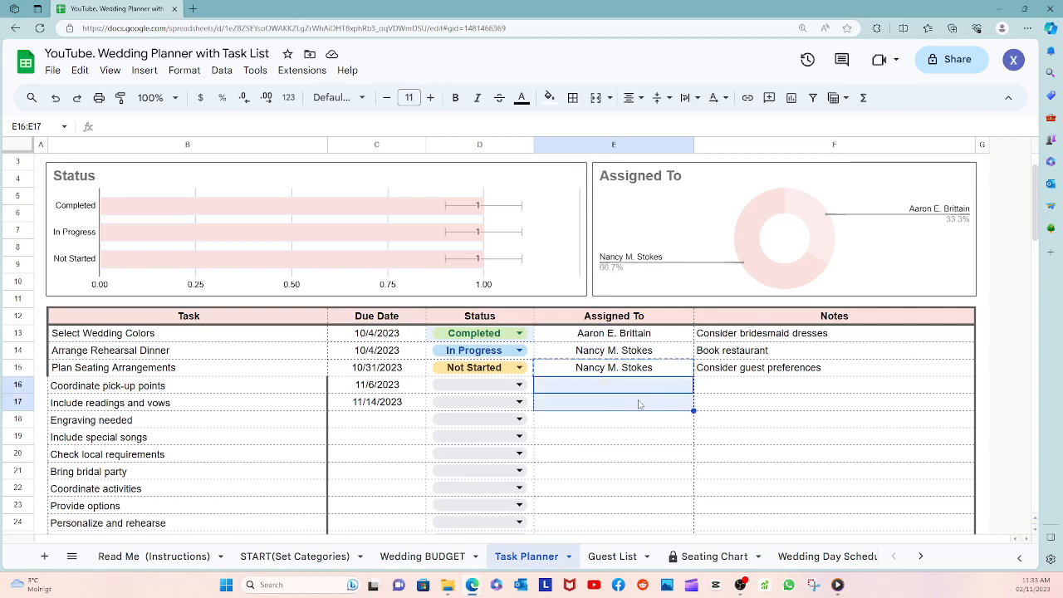
key("ctrl+v")
left_click(629, 457)
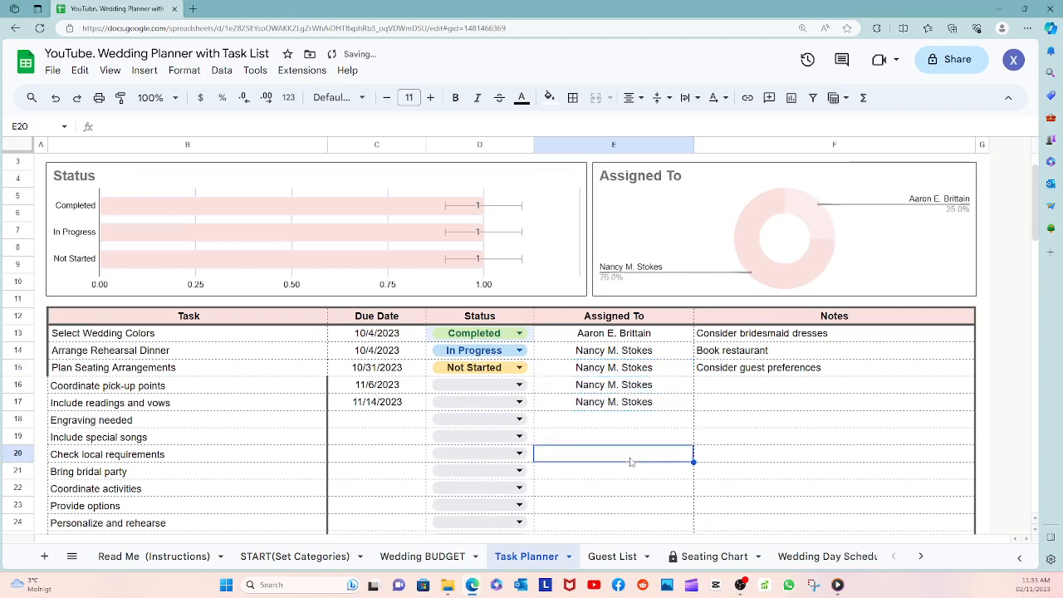
- Set the status of "Coordinate pick-up points" to In Progress and of "Include readings and vows" to Completed
scroll(630, 462, "up", 1)
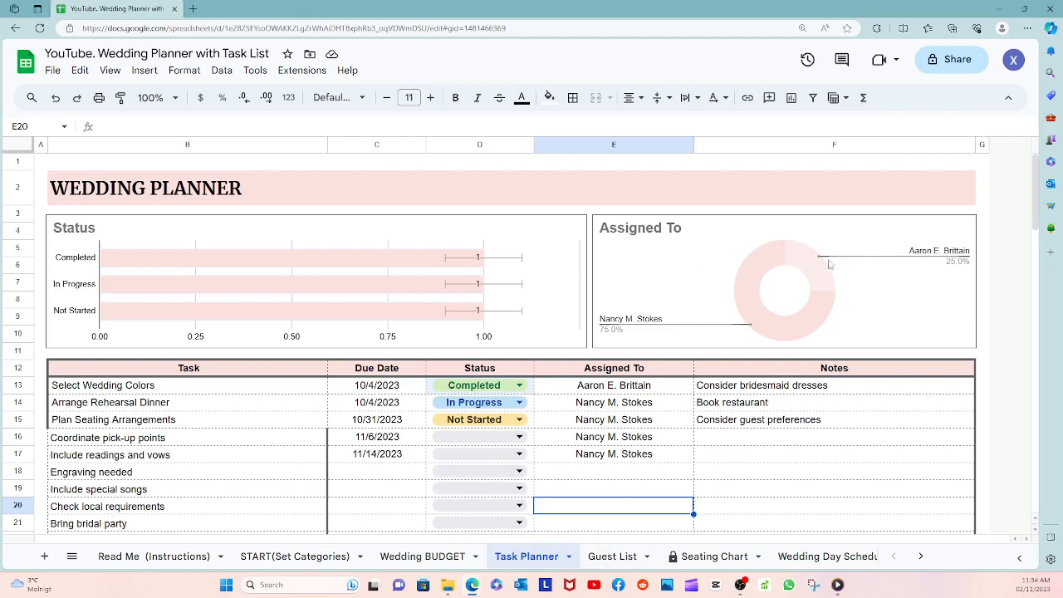
scroll(716, 461, "down", 1)
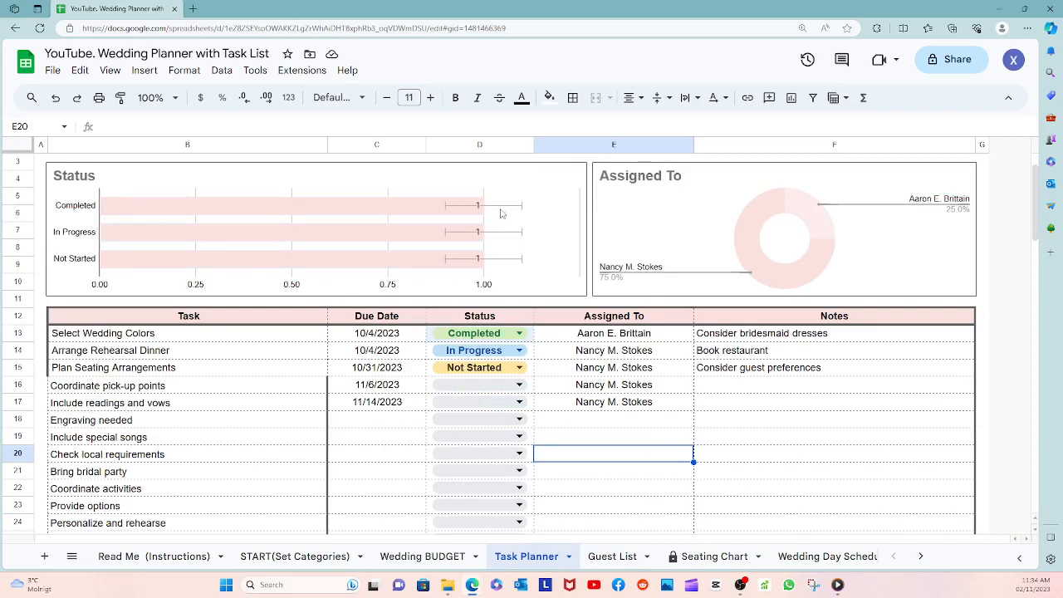
scroll(512, 241, "up", 1)
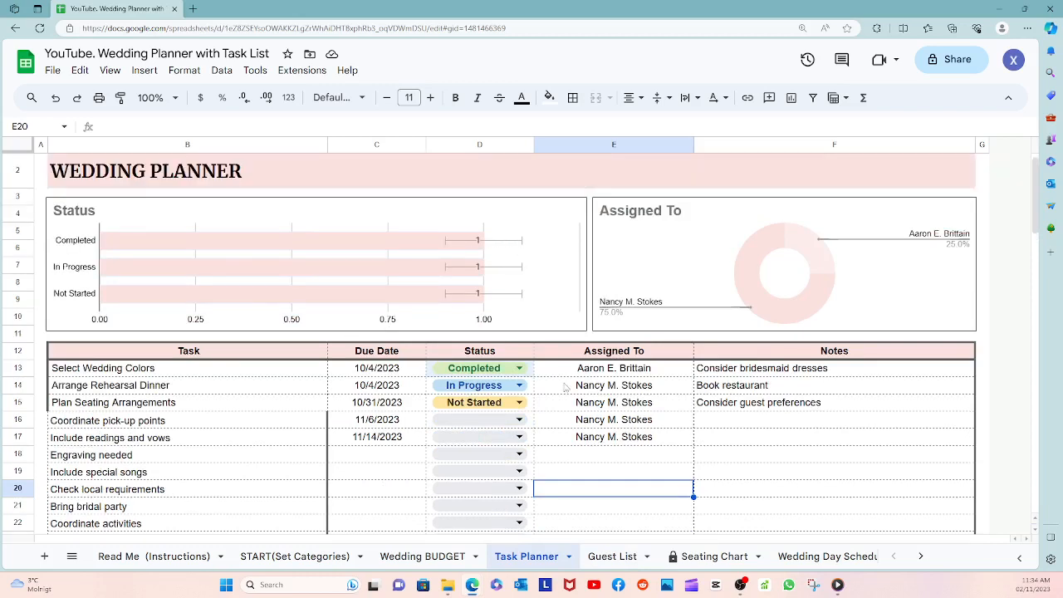
left_click(519, 421)
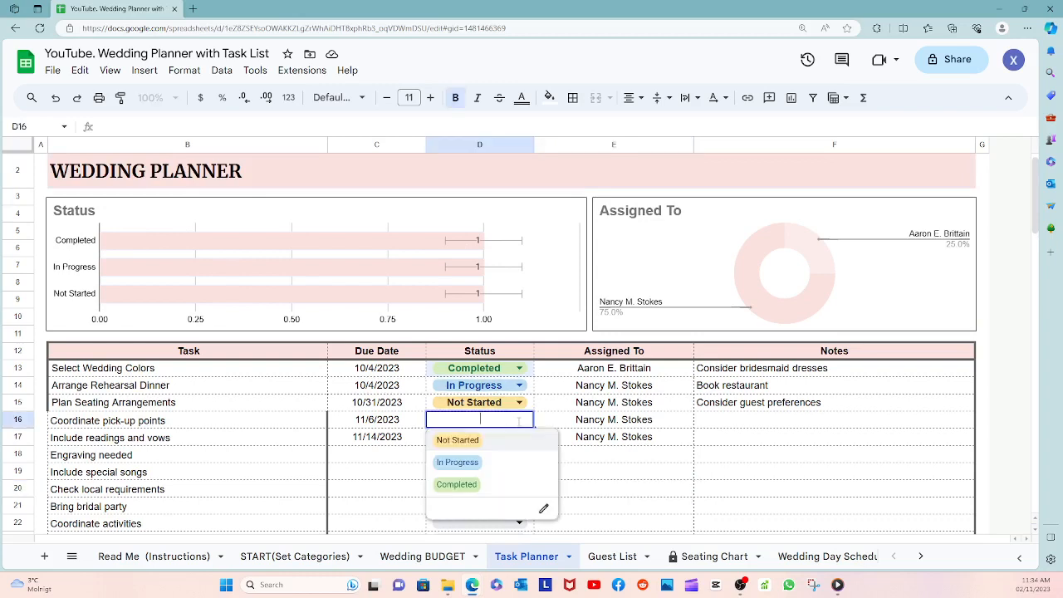
left_click(456, 463)
left_click(519, 438)
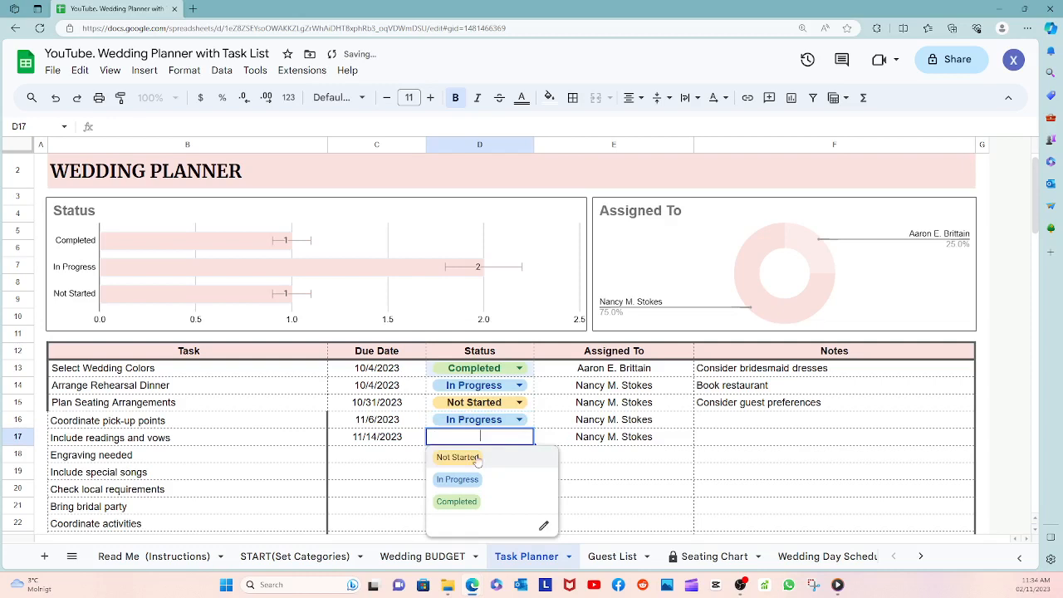
left_click(468, 500)
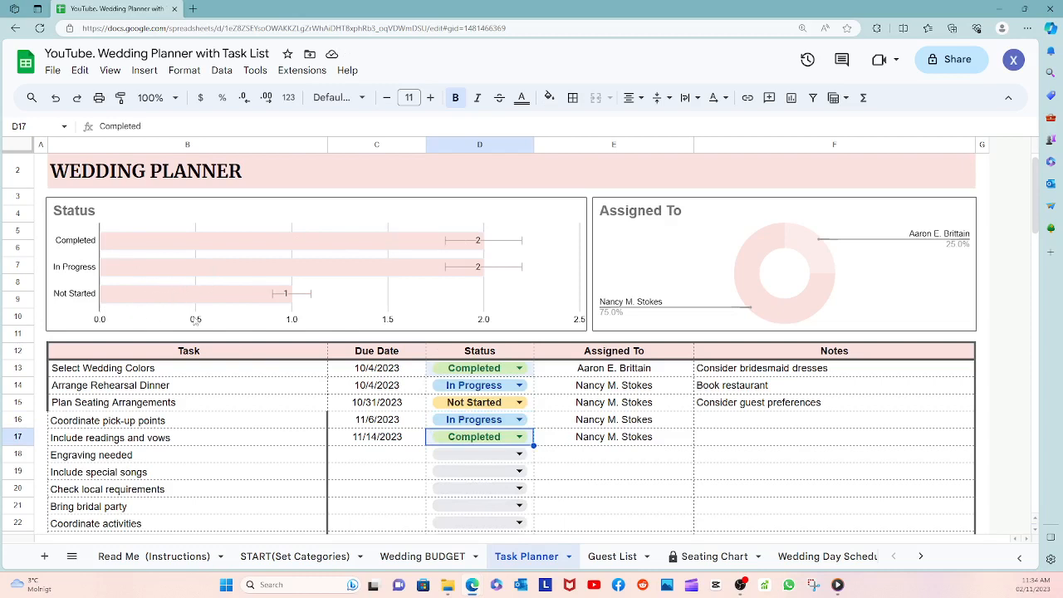
- Open the Guest List sheet and zoom the page out so that all its columns and charts fit
left_click(615, 563)
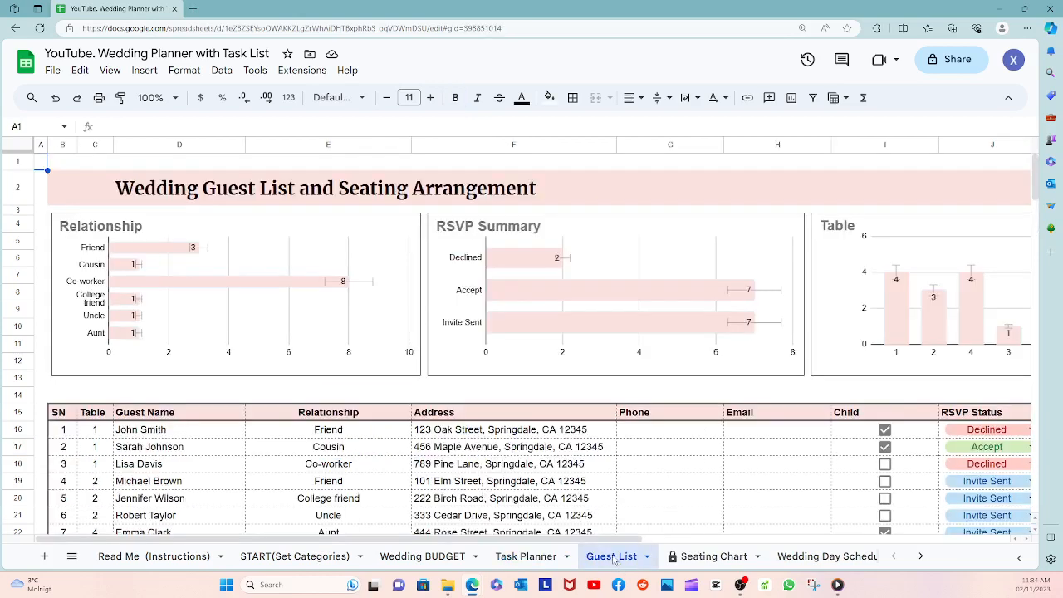
key("ctrl+minus")
key("ctrl+minus")
key("ctrl+minus")
key("ctrl+minus")
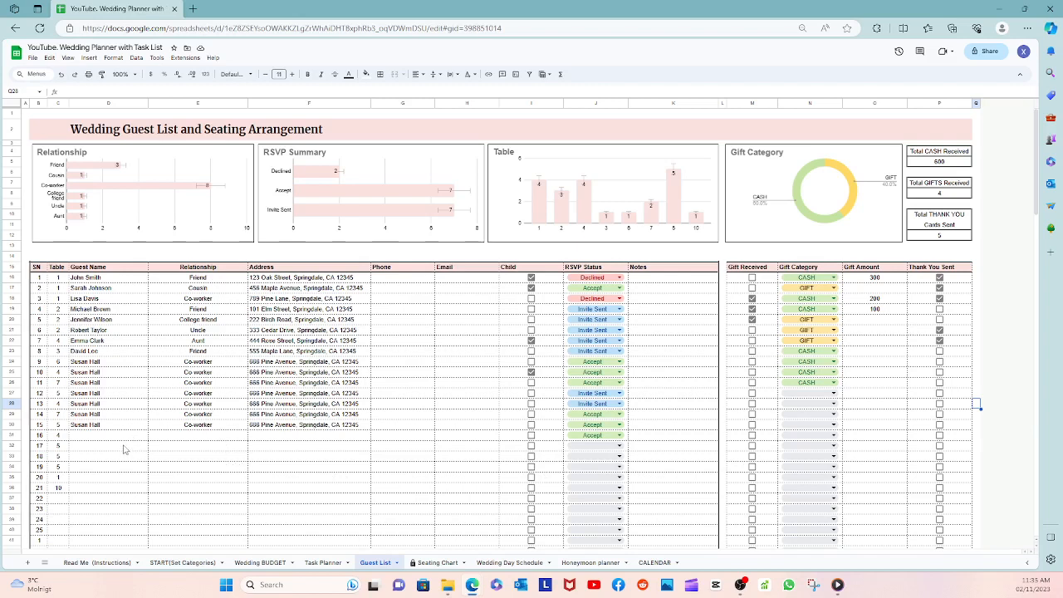
- Select empty Guest Name cells from SN 17 down, and tick the Child checkbox for SN 17 but not SN 18
left_click_drag(123, 449, 127, 523)
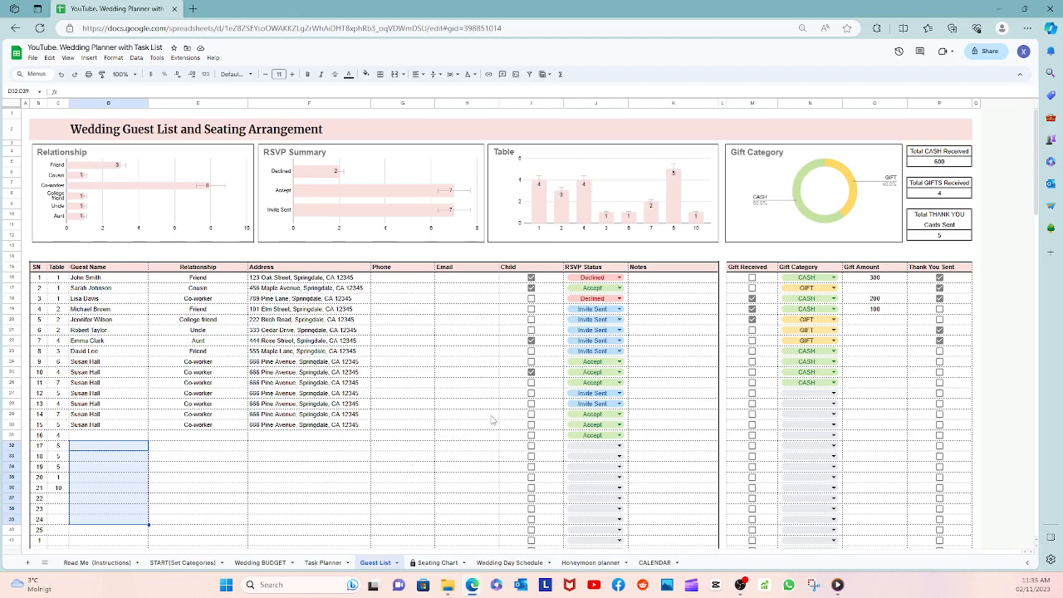
left_click(530, 446)
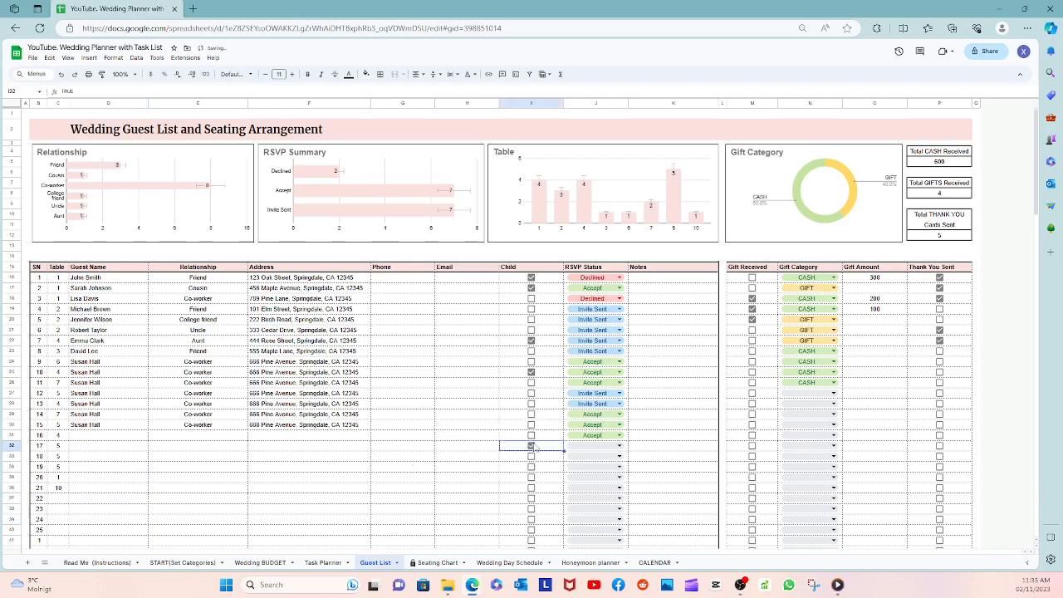
left_click(532, 456)
left_click(531, 447)
left_click(532, 457)
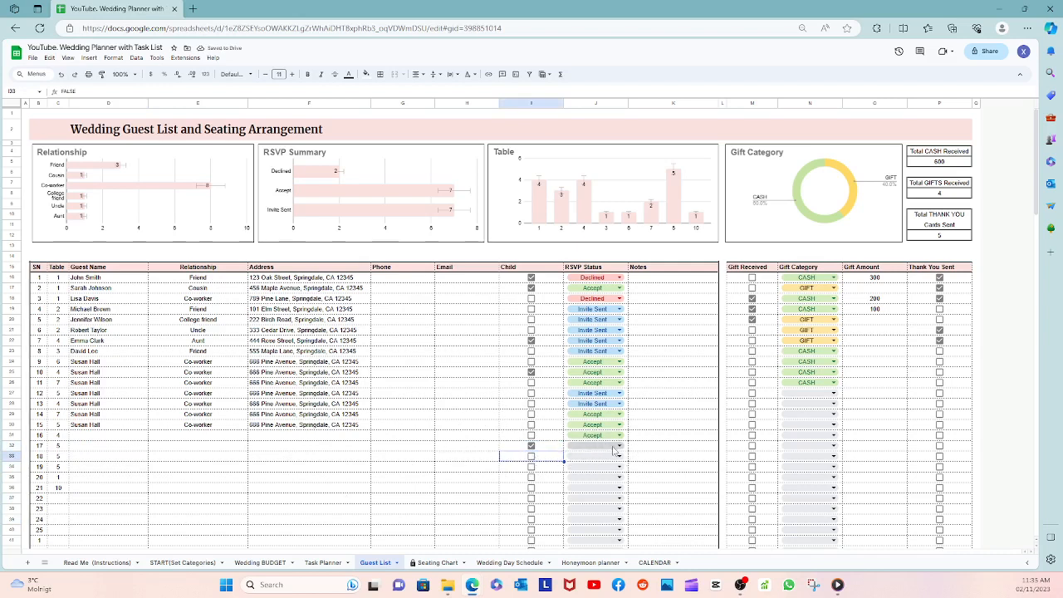
- Switch the RSVP Status of SN 17 through Invite Sent and Accept, ending with Declined
left_click(620, 446)
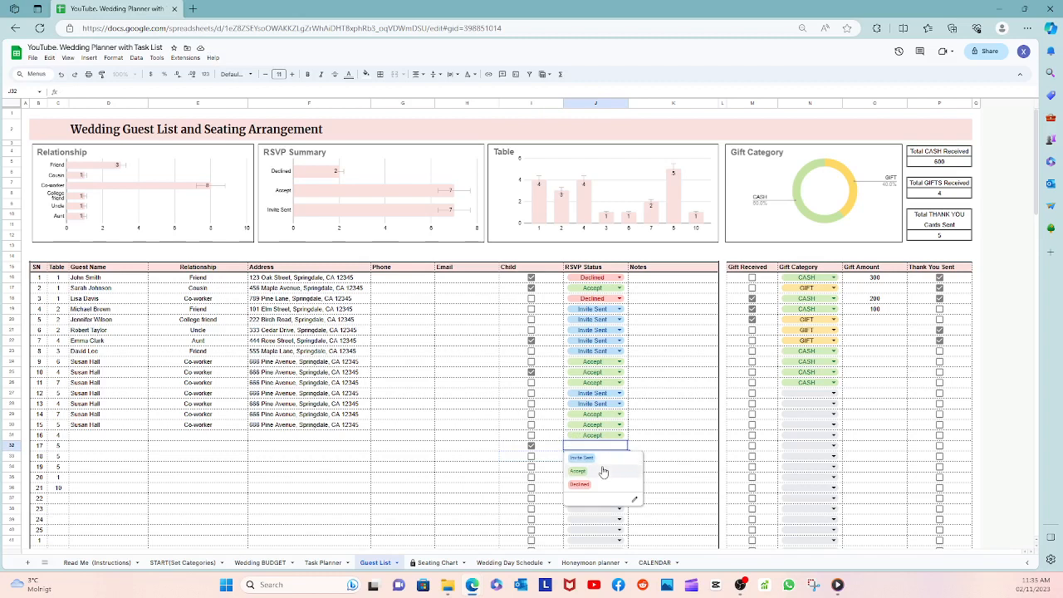
left_click(583, 459)
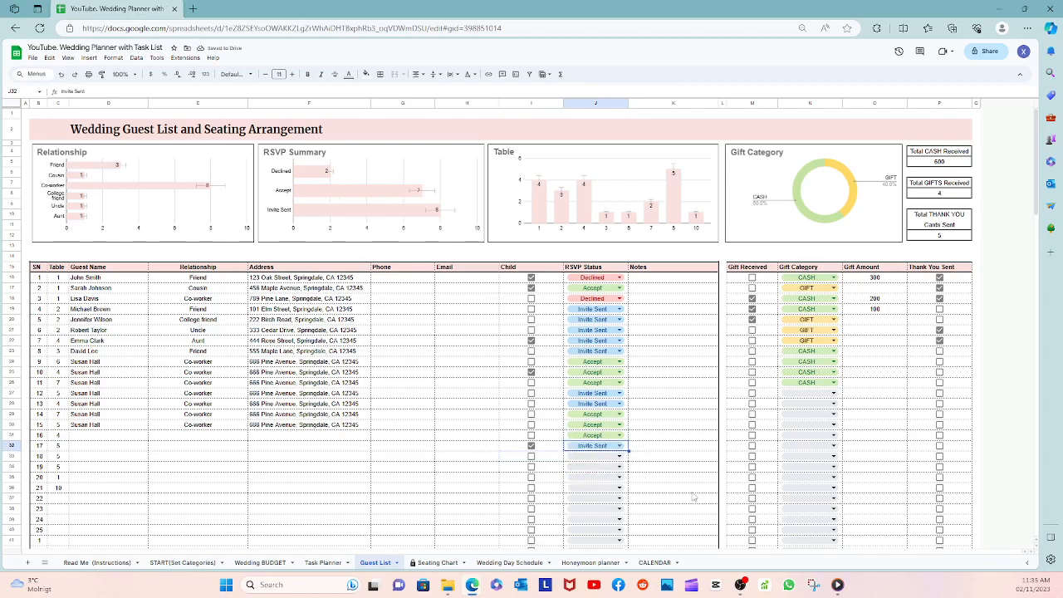
left_click(619, 447)
left_click(597, 474)
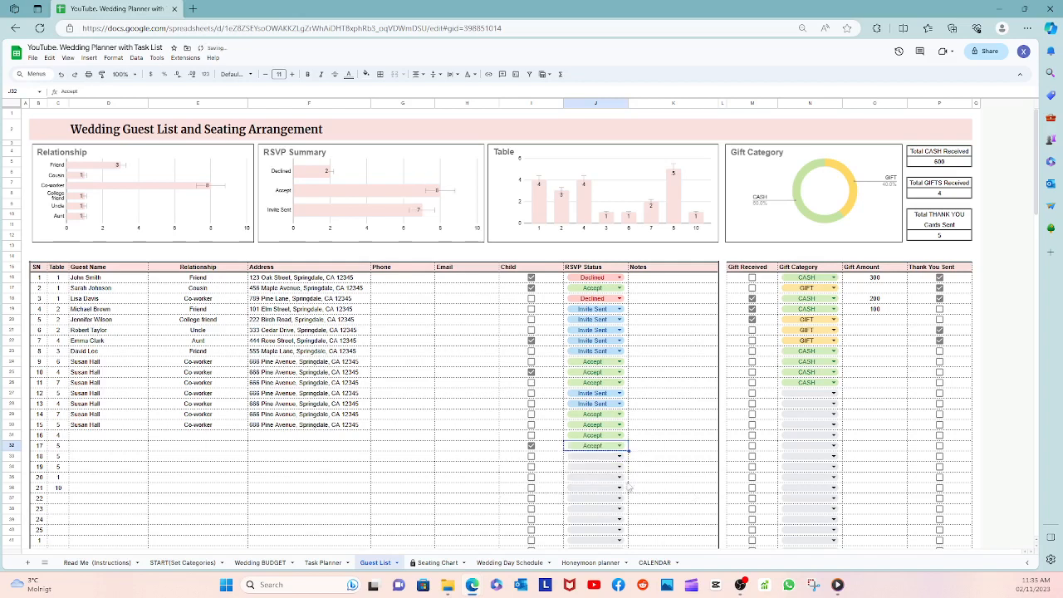
left_click(619, 446)
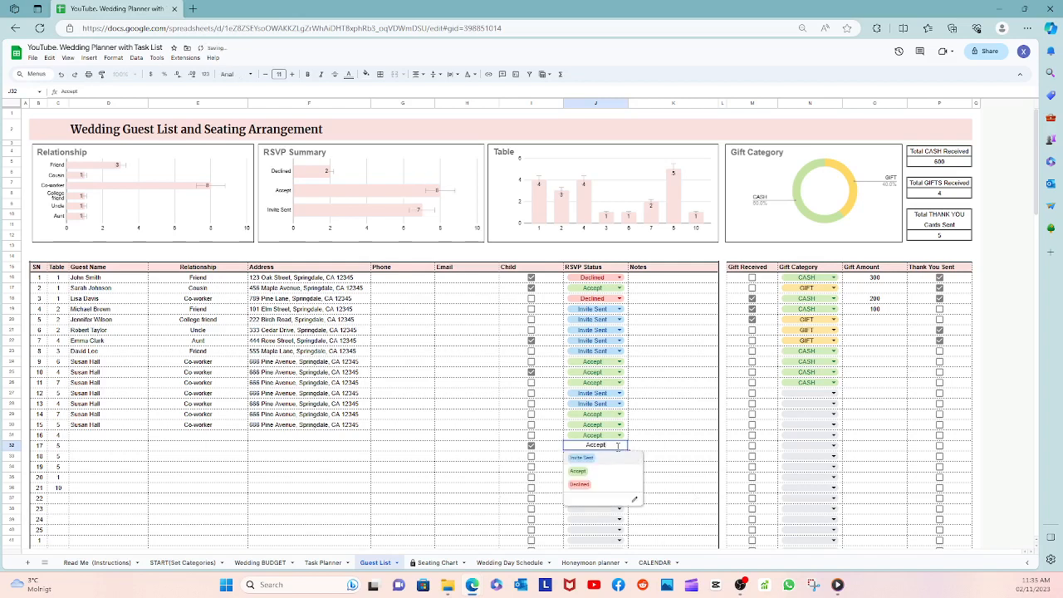
left_click(602, 489)
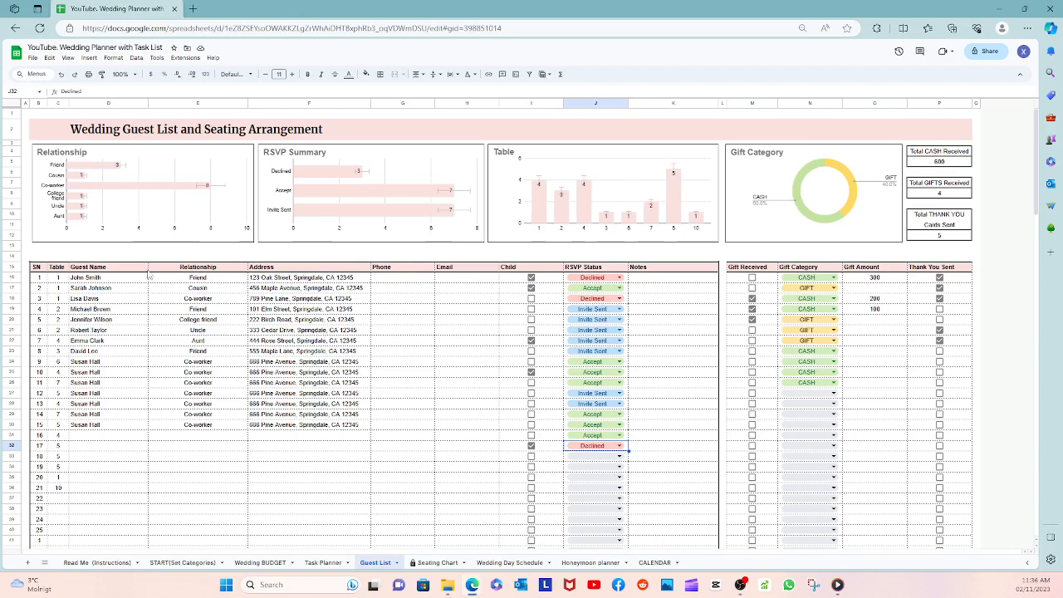
- Change the table number of the guest at SN 15 to 8
left_click(65, 426)
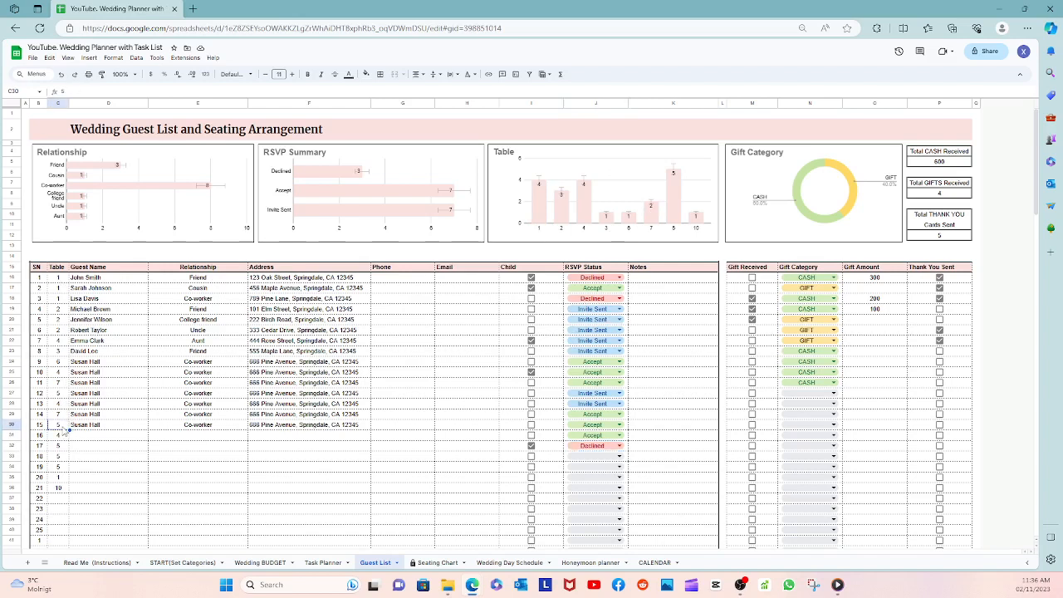
type("8")
key("Return")
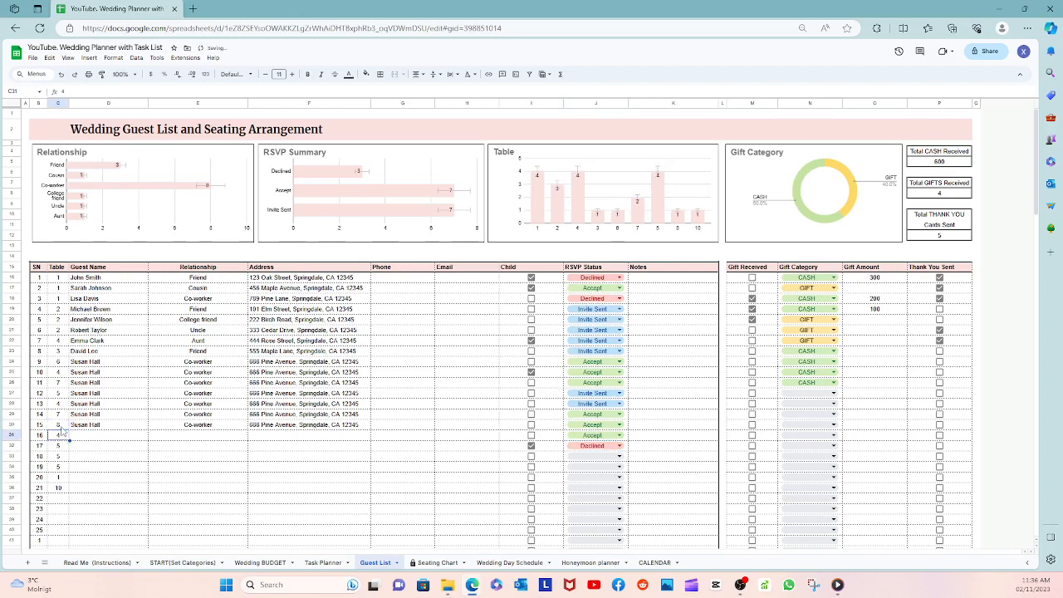
left_click(62, 426)
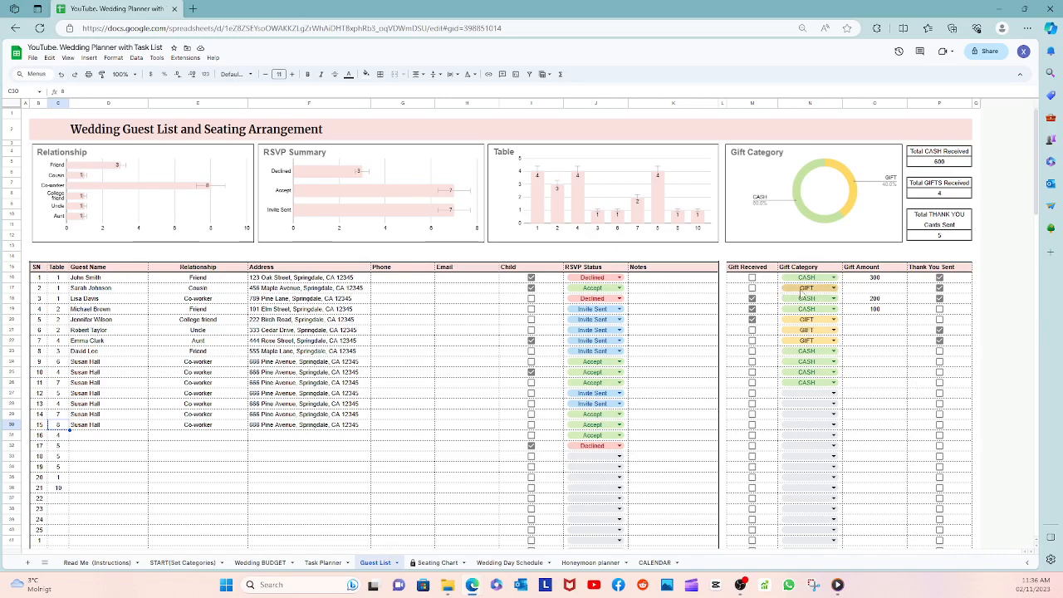
- Set the Gift Category of SN 16 to CASH
left_click(834, 434)
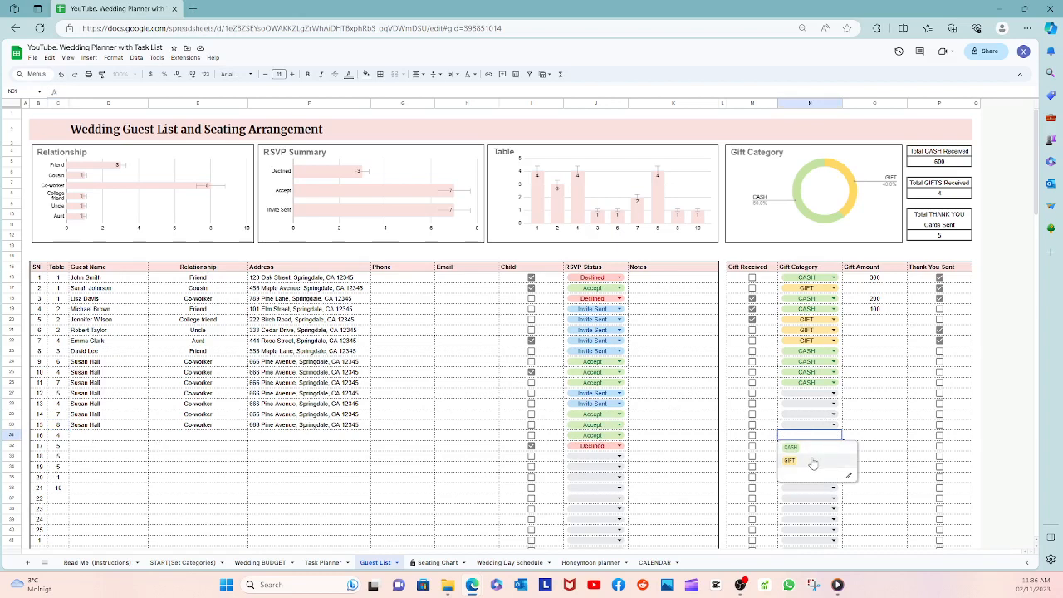
left_click(810, 450)
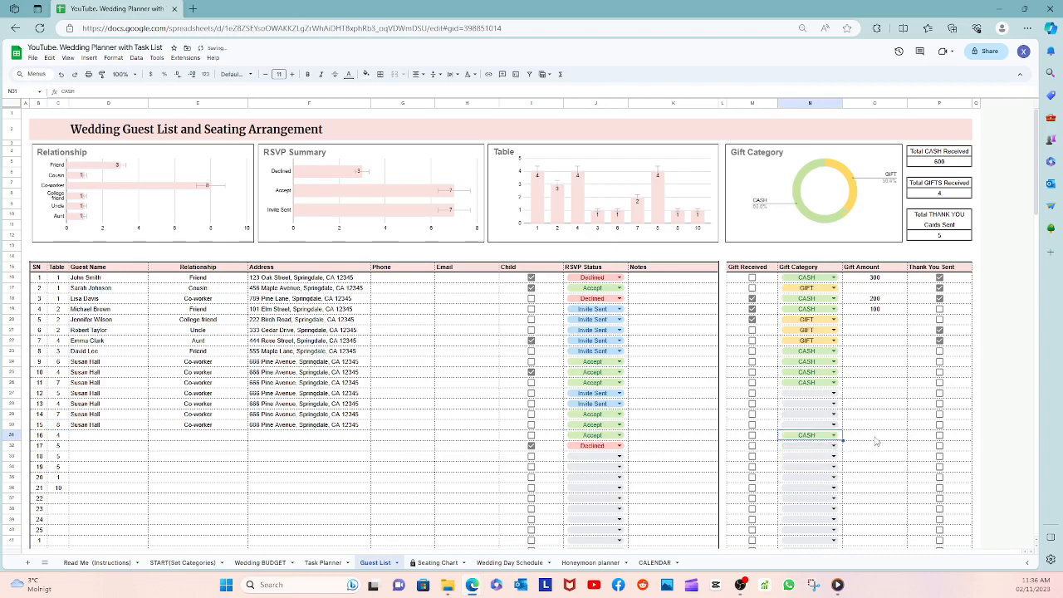
- Enter a Gift Amount of 500 for SN 16 and tick its Gift Received and Thank You Sent checkboxes
left_click(873, 438)
type("500")
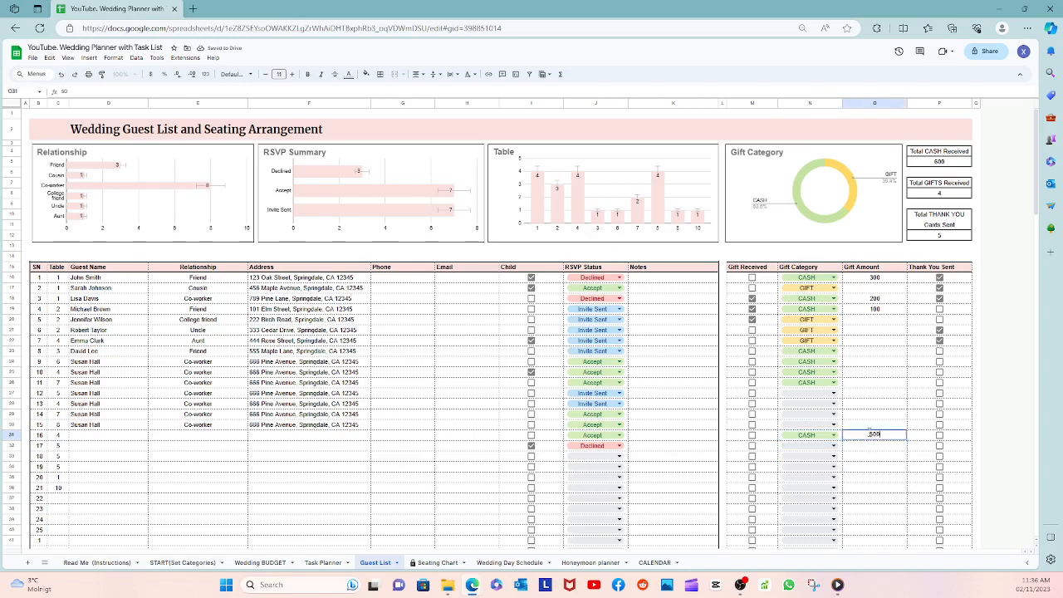
left_click(875, 469)
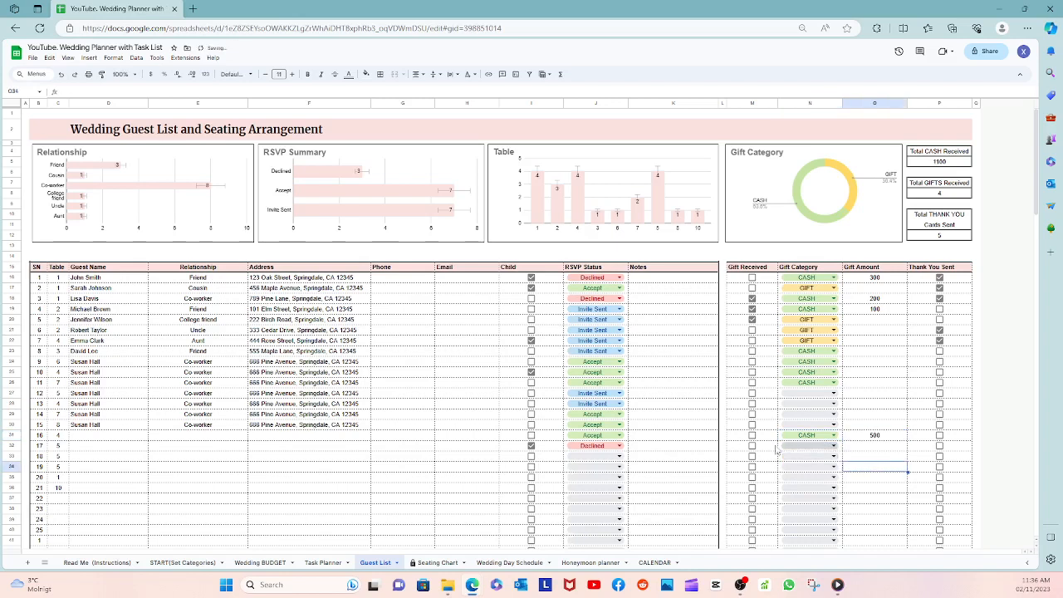
left_click(751, 437)
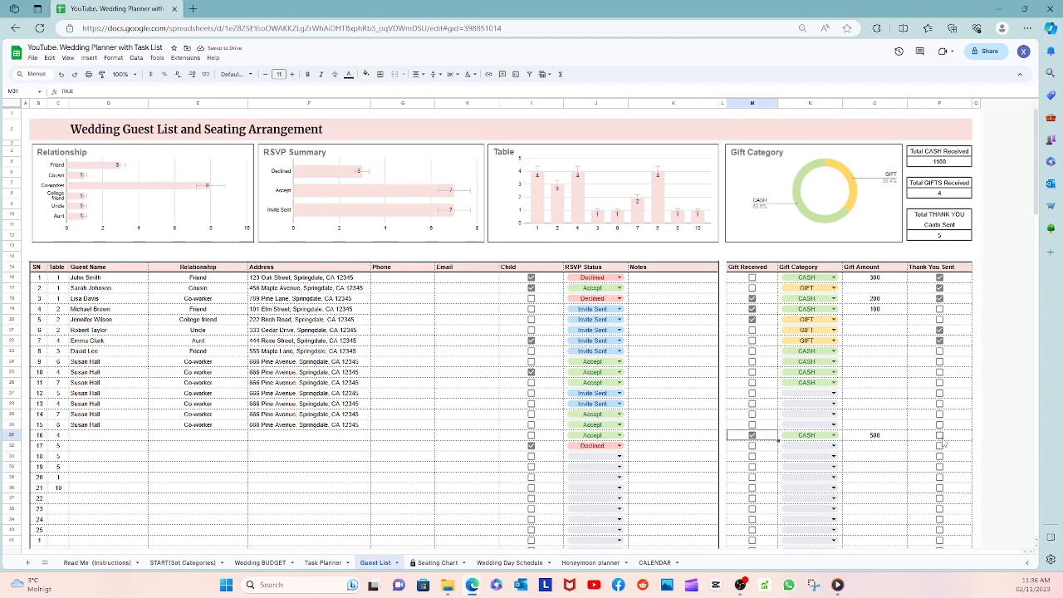
left_click(939, 437)
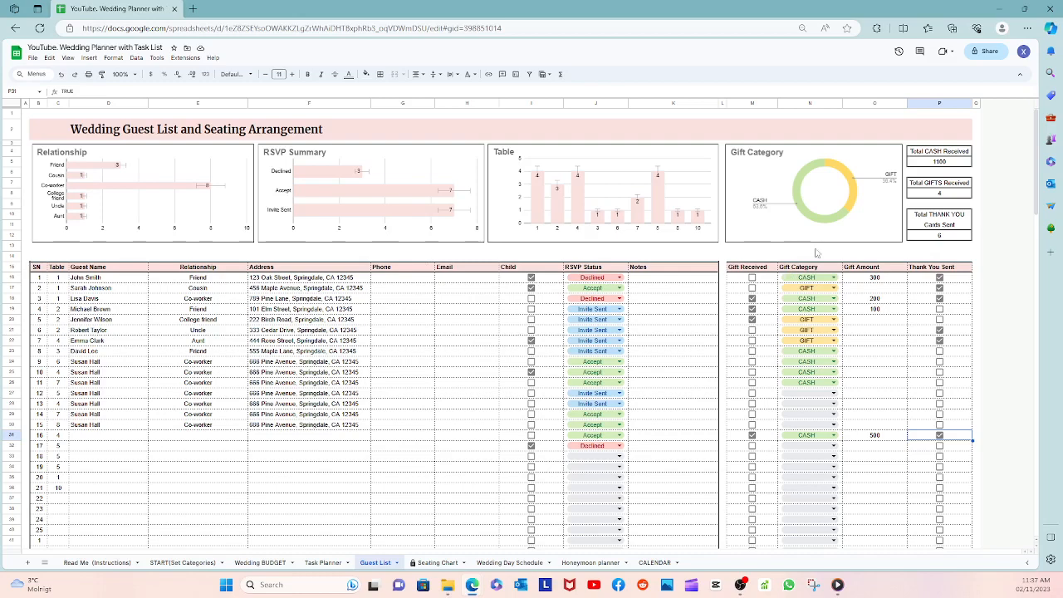
- Examine how the Seating Chart sheet places guests at its tables, comparing it with the Guest List sheet
left_click(436, 564)
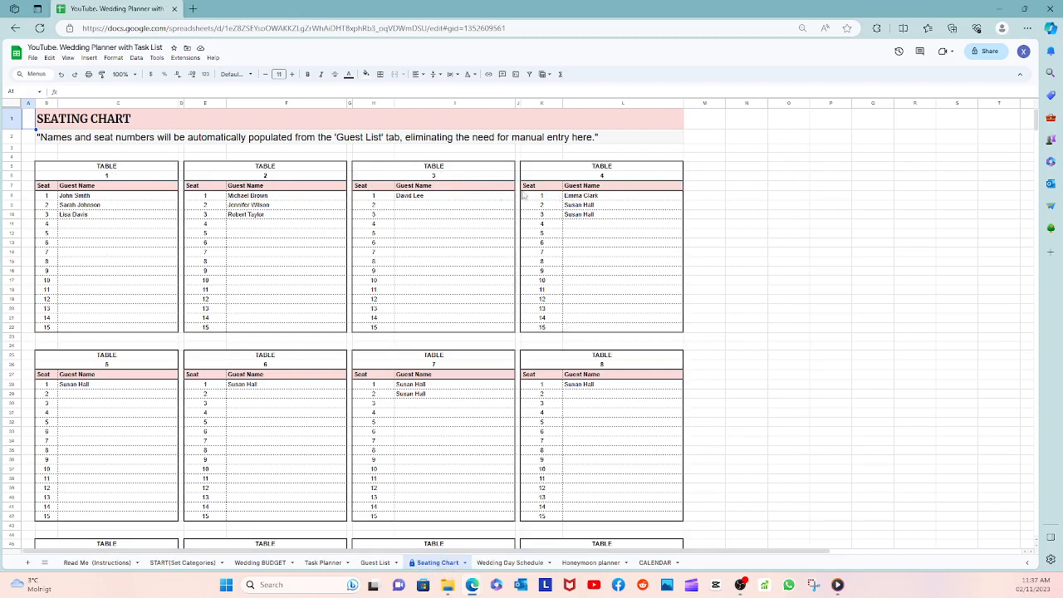
left_click(375, 562)
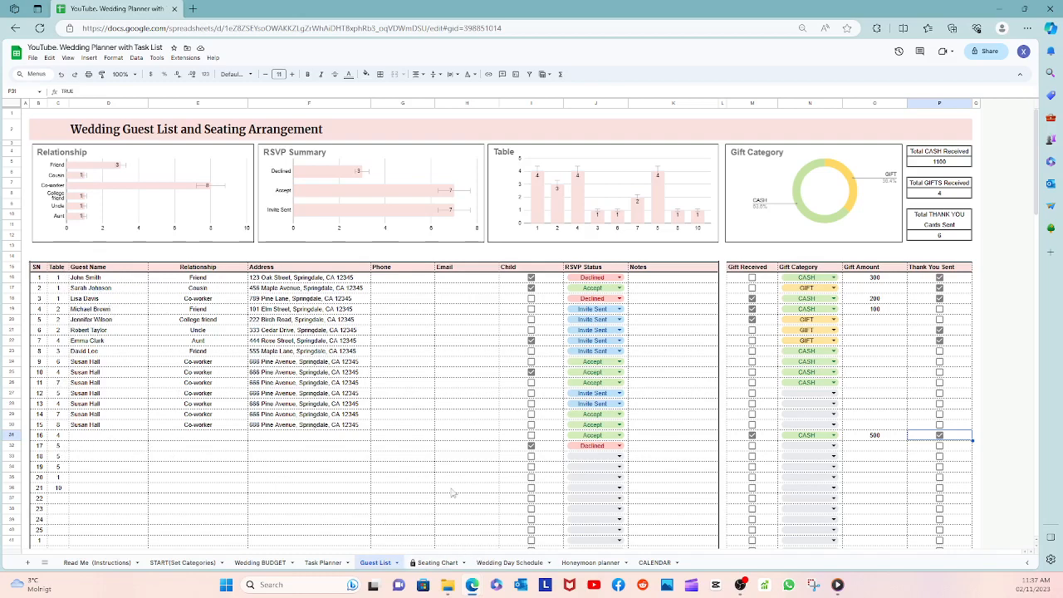
left_click(433, 562)
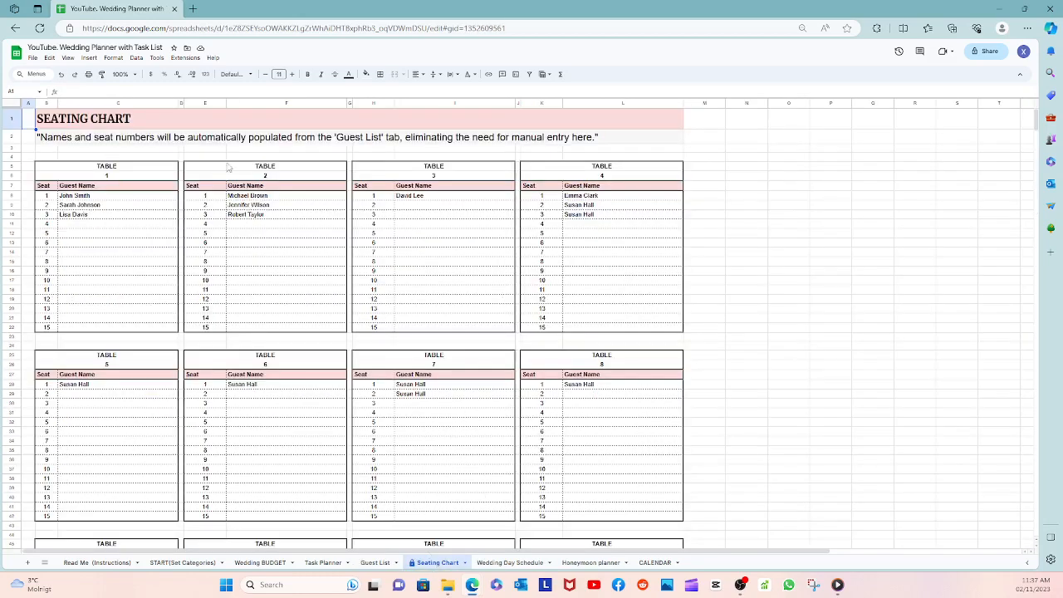
scroll(595, 309, "down", 4)
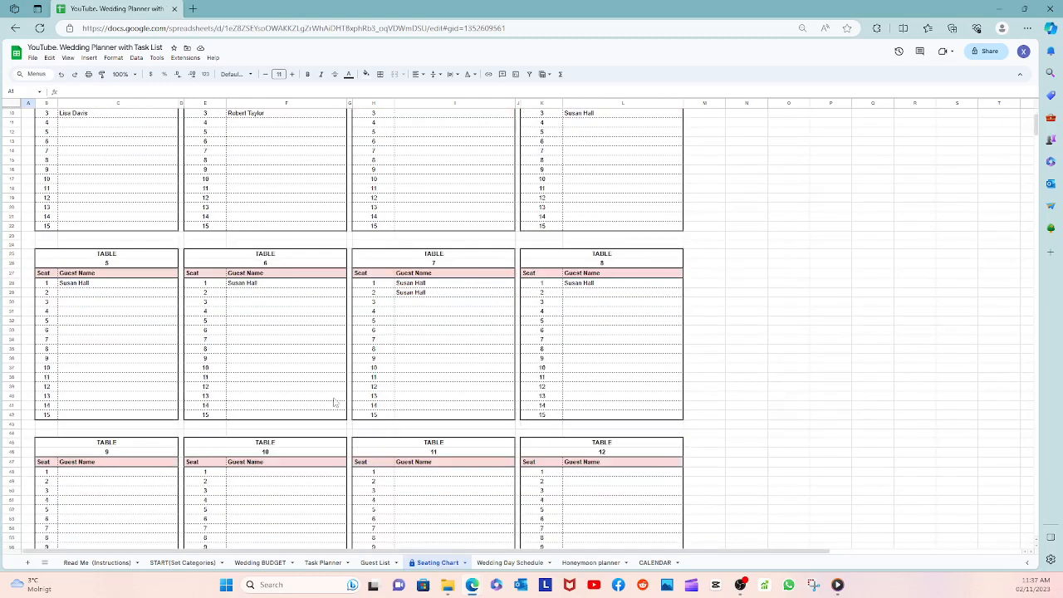
scroll(176, 413, "down", 1)
scroll(531, 389, "up", 2)
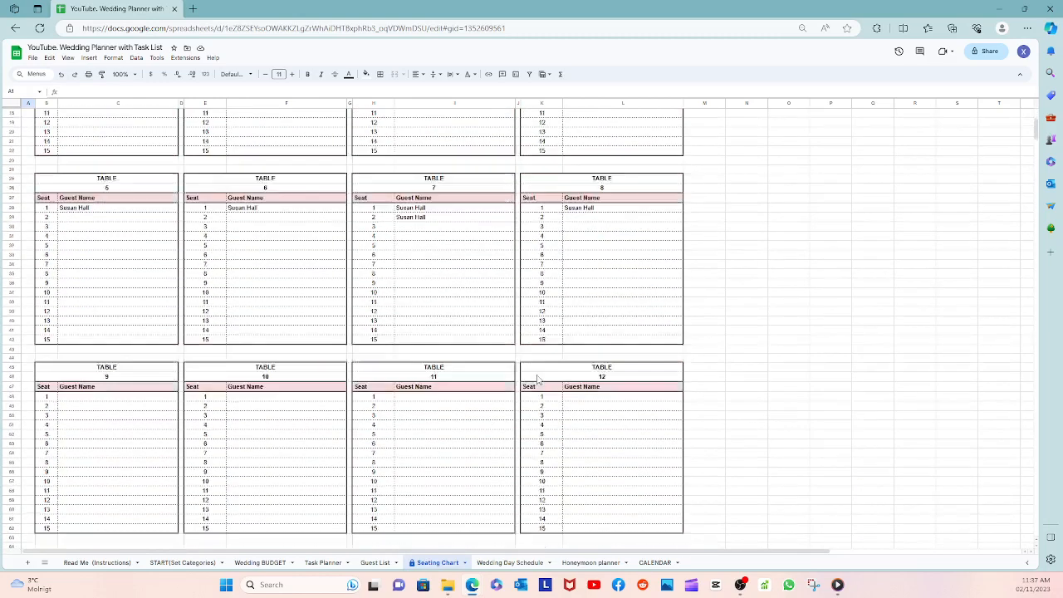
scroll(338, 272, "up", 3)
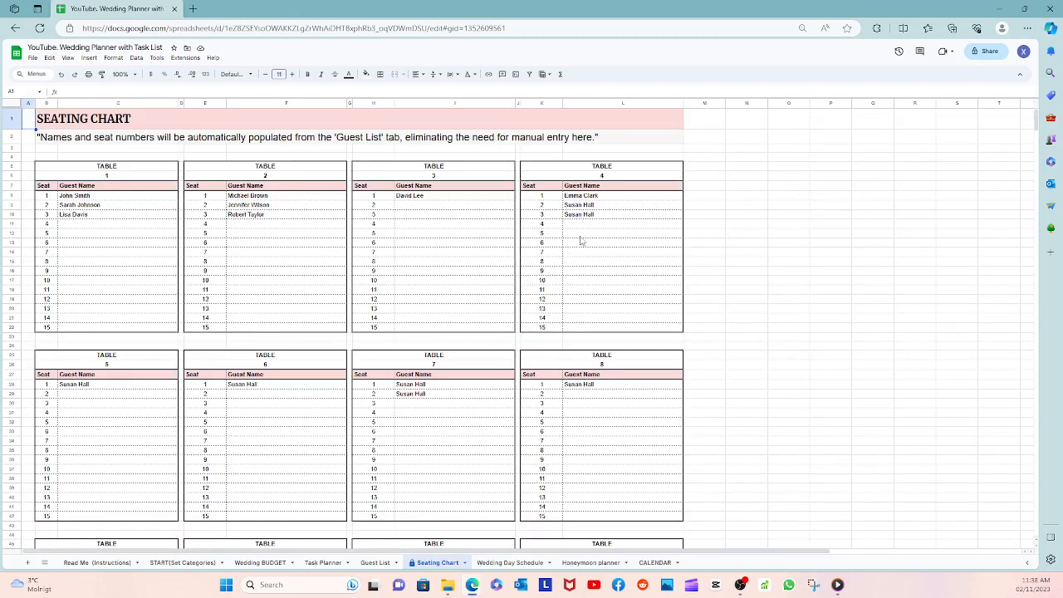
- Look over the Description and Location columns of the Wedding Day Schedule sheet, and view the Honeymoon planner sheet
left_click(509, 563)
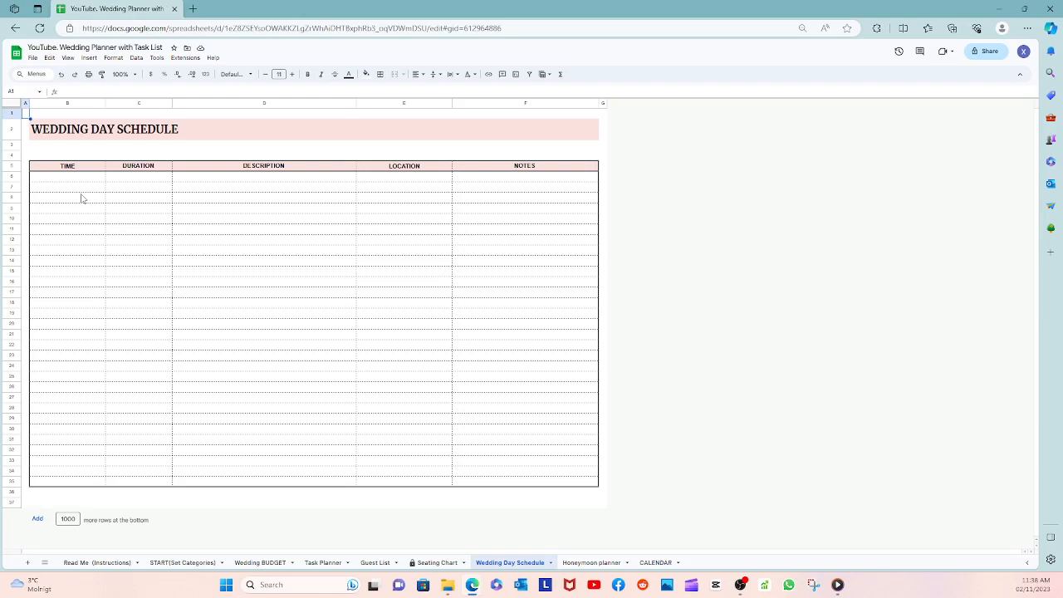
left_click_drag(227, 187, 231, 299)
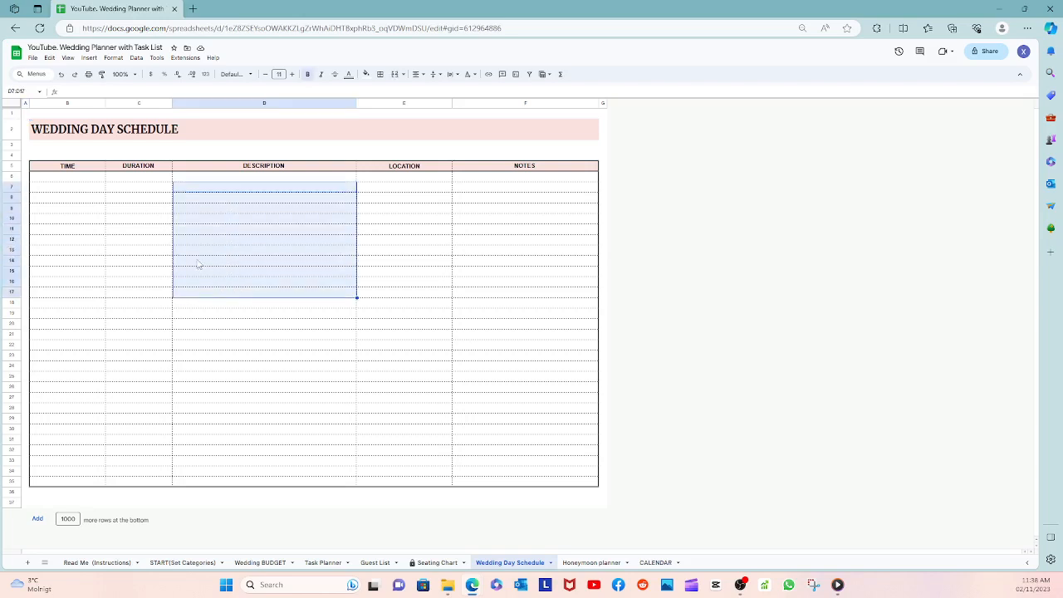
left_click(406, 198)
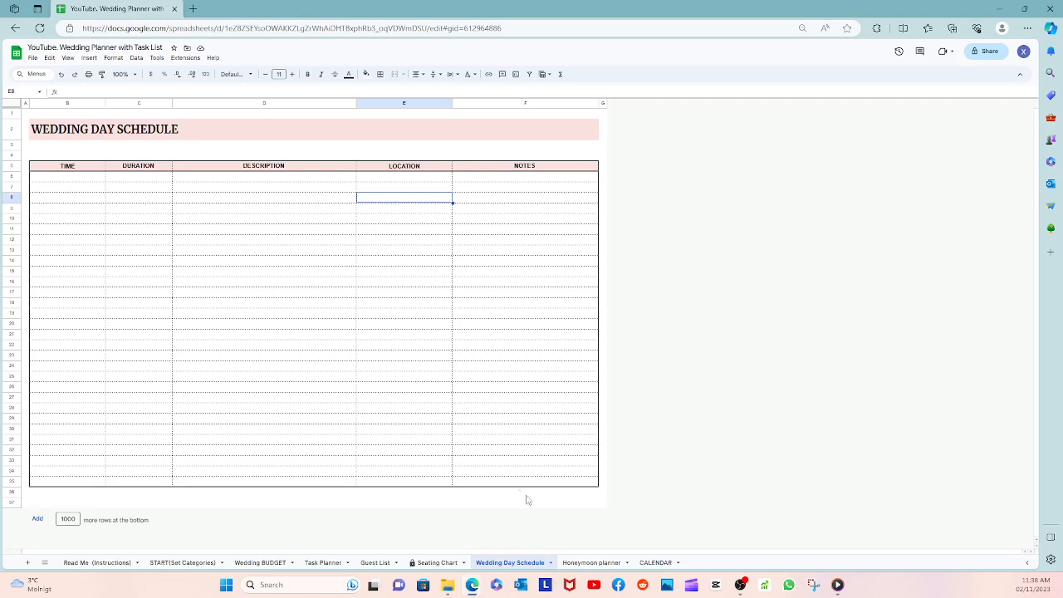
left_click(591, 563)
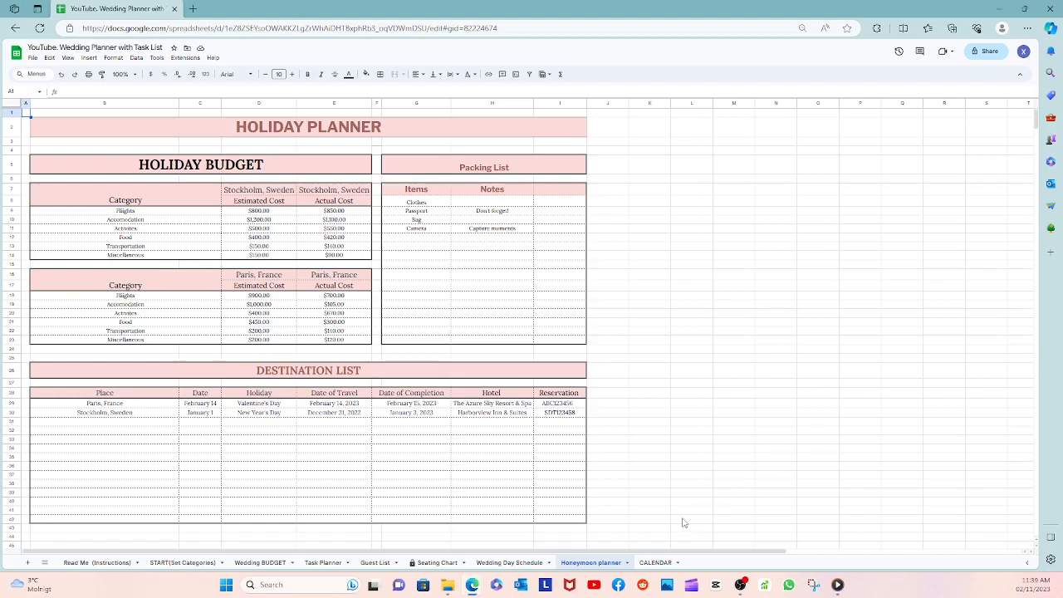
- On the CALENDAR sheet, try October 30 as the date for the month to see, and set it to November 1
left_click(652, 563)
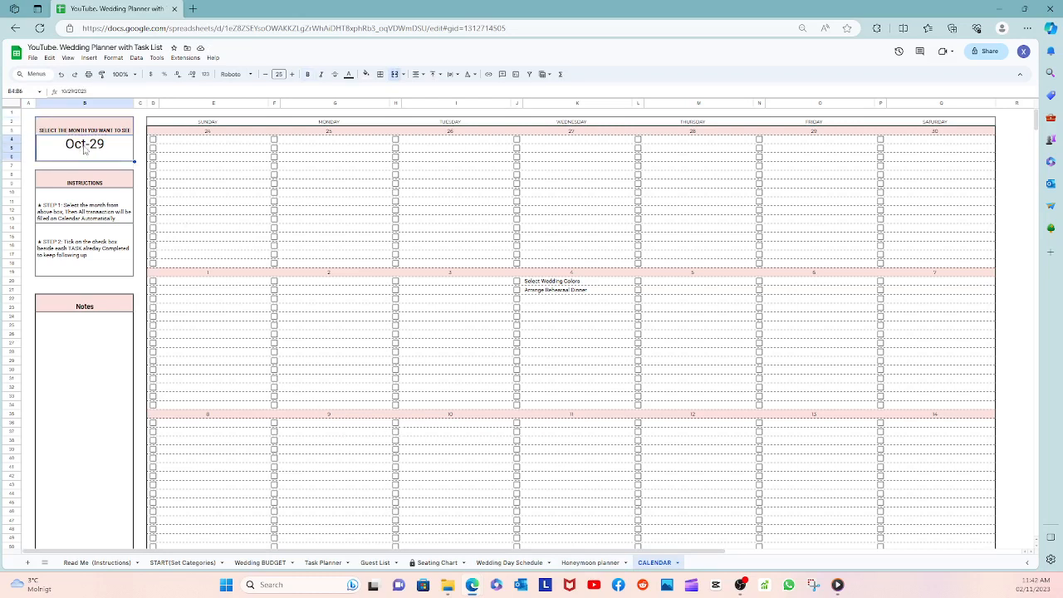
double_click(85, 145)
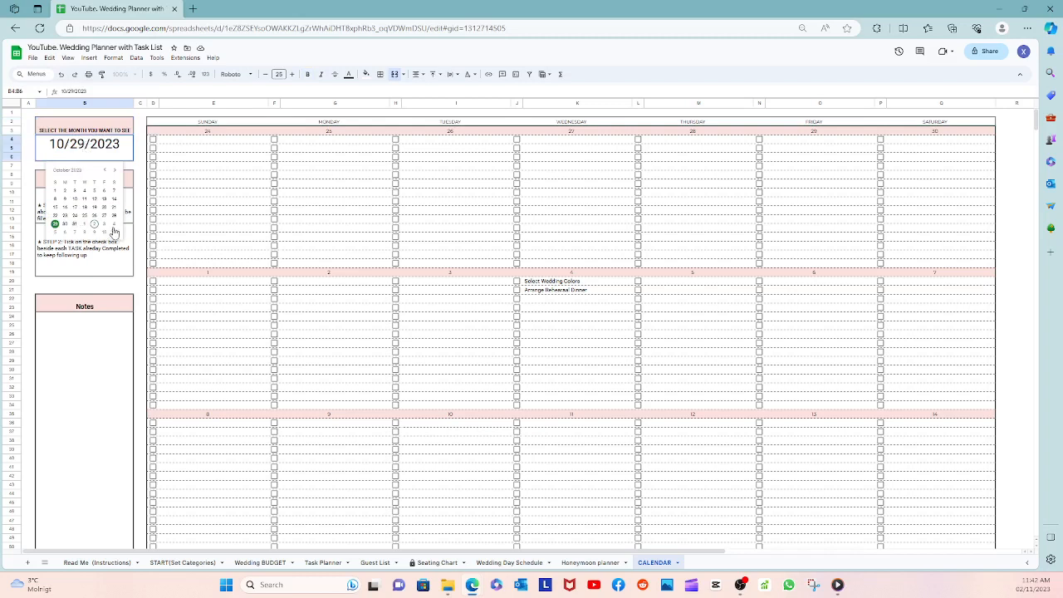
left_click(114, 171)
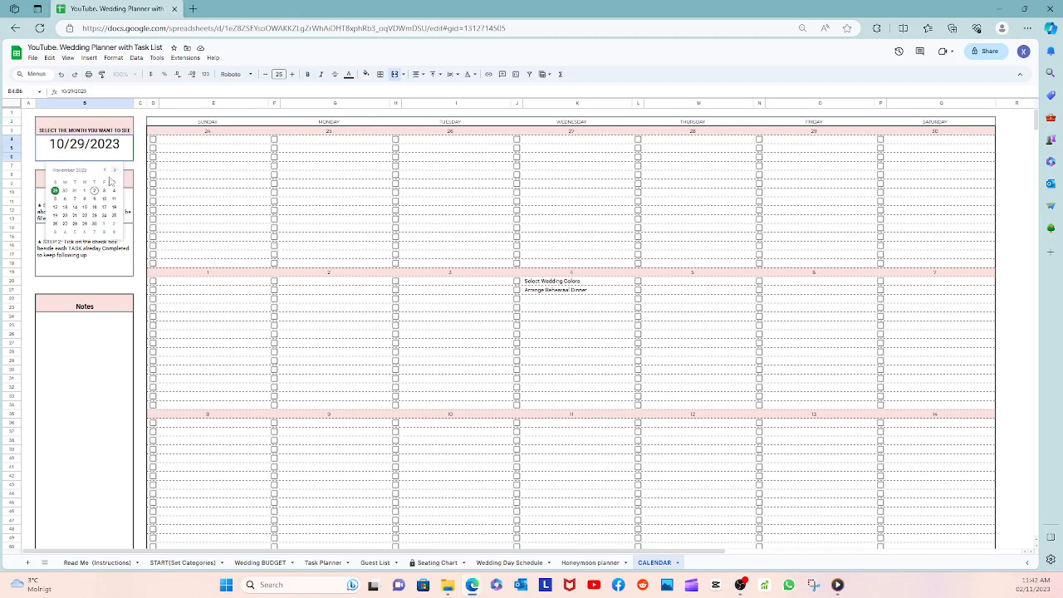
left_click(64, 190)
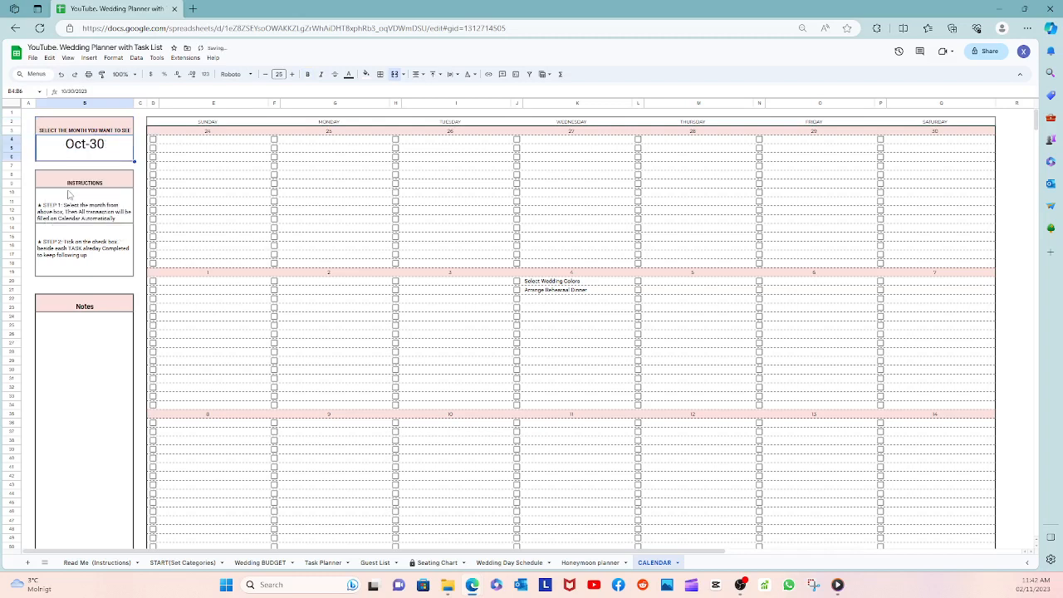
double_click(99, 146)
left_click(86, 231)
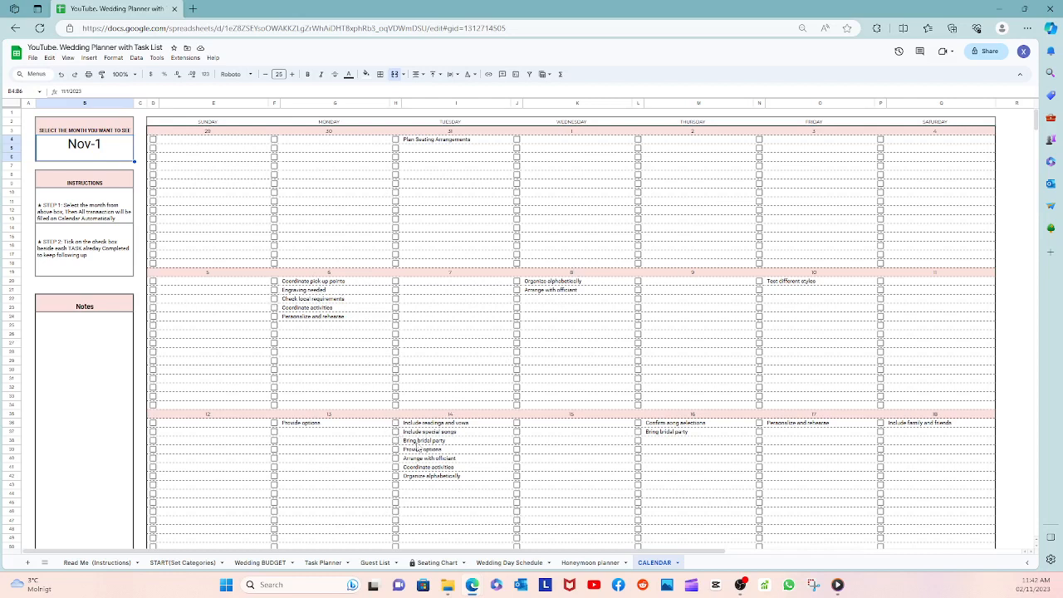
- Mark the November 6 tasks "Coordinate pick up points" and "Engraving needed" as completed
left_click(274, 280)
left_click(274, 289)
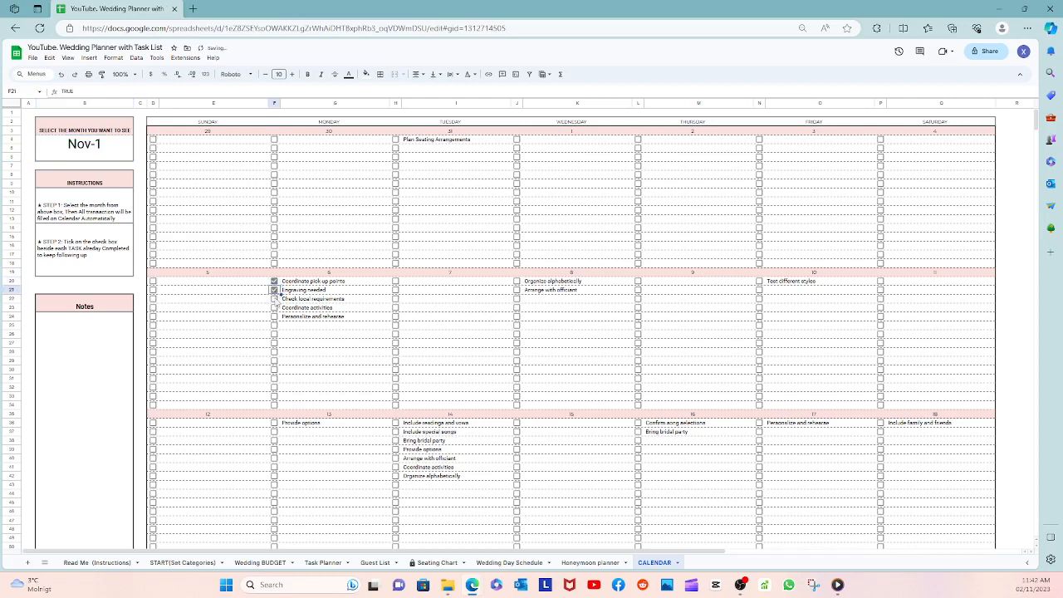
- Tick the November 6 tasks "Check local requirements" and "Coordinate activities", and clear both checkboxes again
left_click(274, 298)
left_click(274, 308)
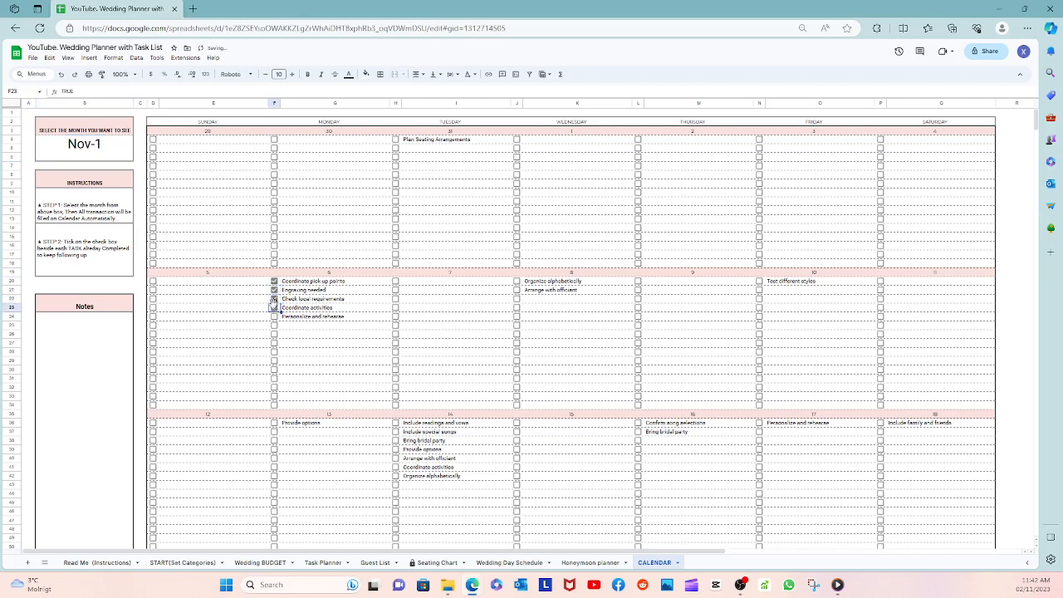
left_click(274, 299)
left_click(274, 308)
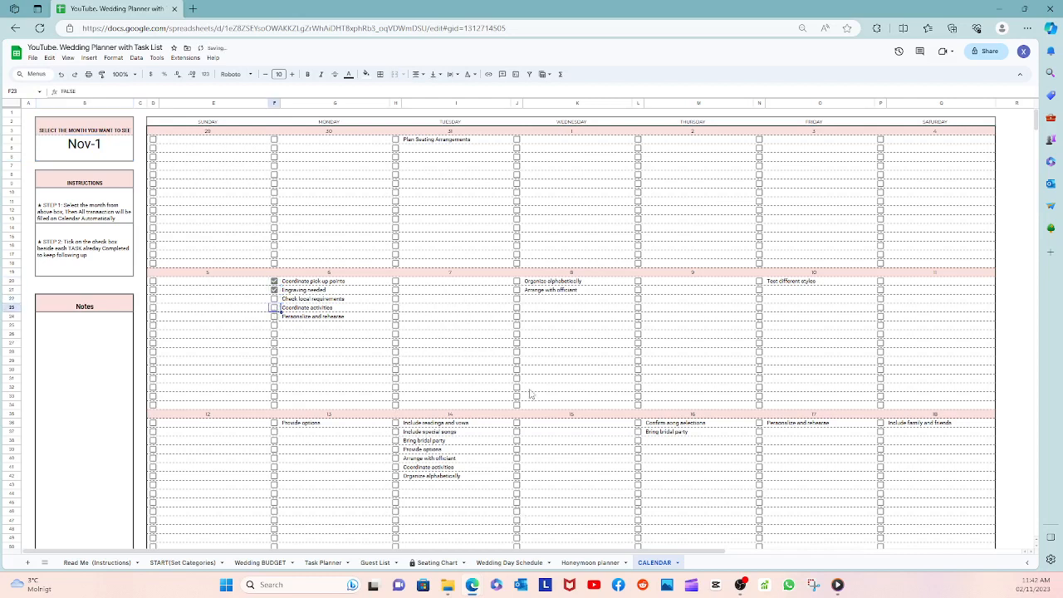